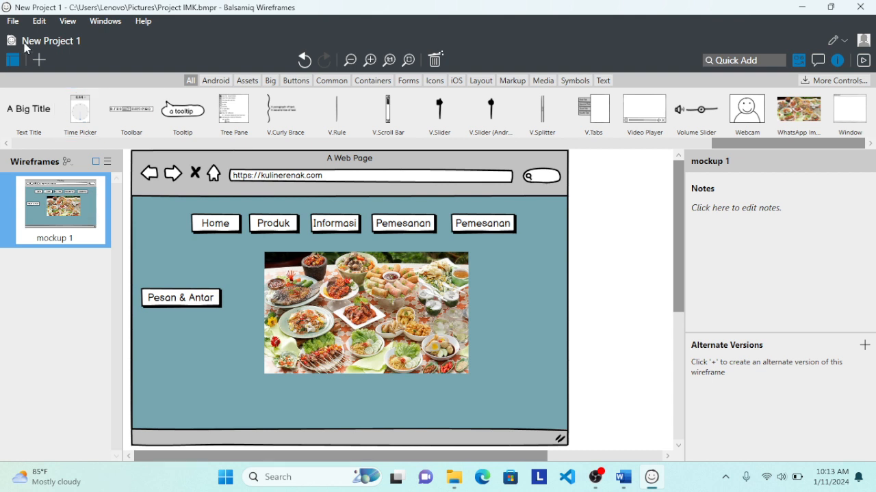
{"action": "left_click", "coordinate": [13, 23]}
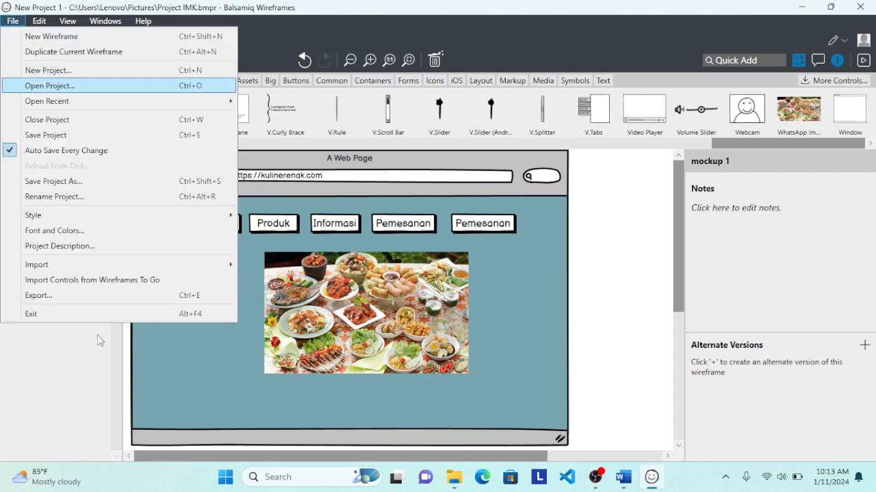
{"action": "left_click", "coordinate": [106, 380]}
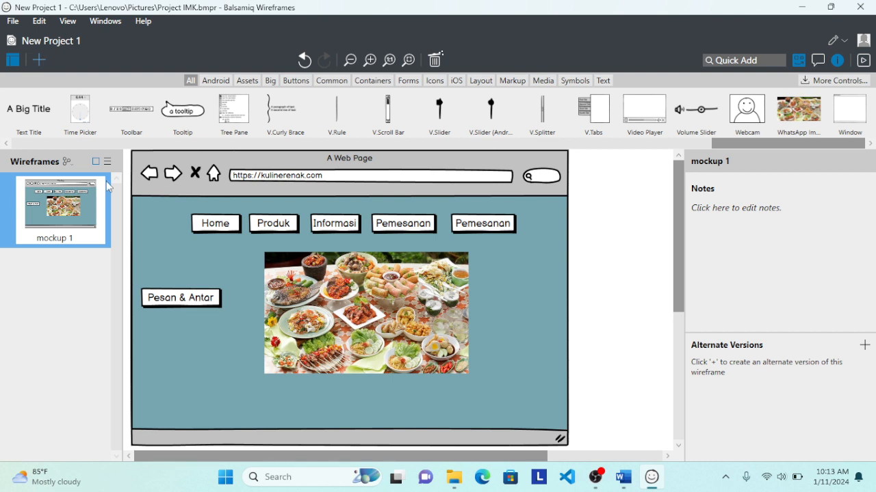
Step: Add two new blank wireframes to the project after mockup 1
{"action": "left_click", "coordinate": [39, 61]}
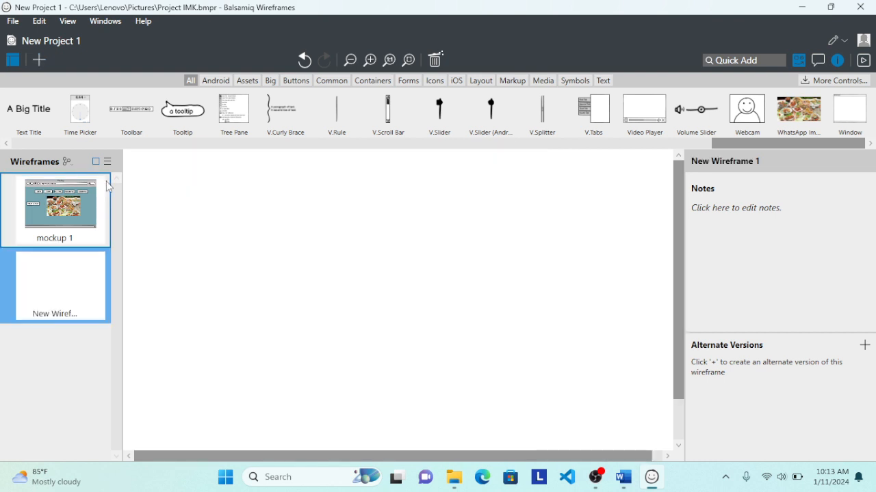
{"action": "left_click", "coordinate": [39, 60]}
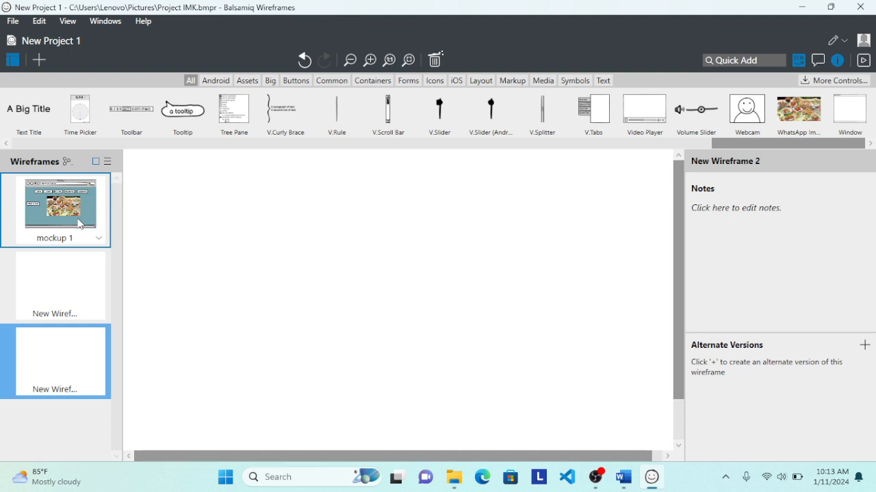
{"action": "key", "text": "ctrl+v"}
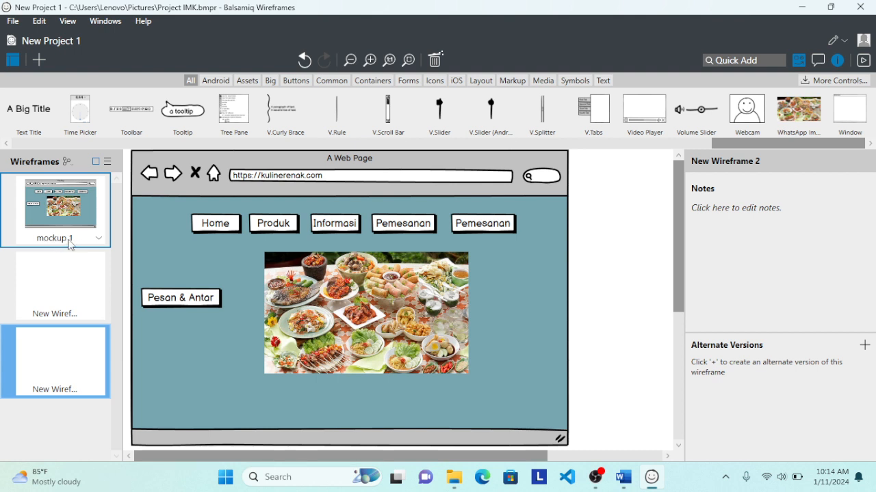
Step: Rename the mockup 1 wireframe as "Menu Utama"
{"action": "left_click", "coordinate": [69, 245]}
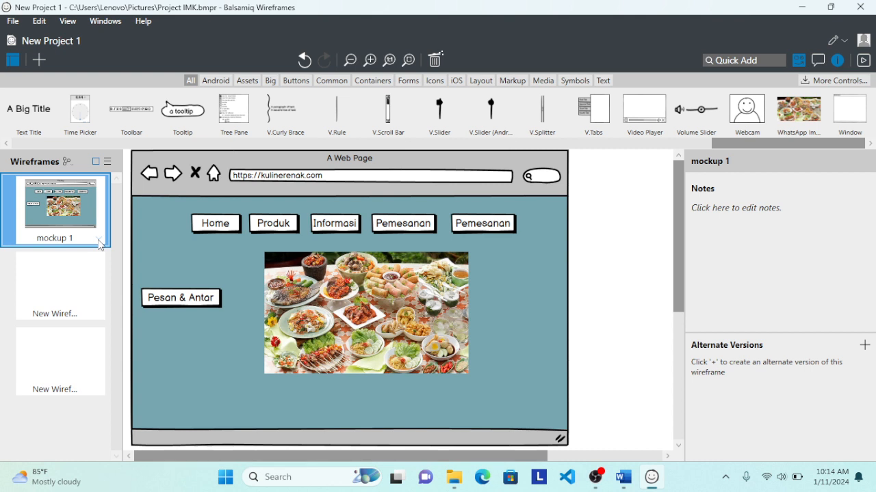
{"action": "right_click", "coordinate": [99, 246]}
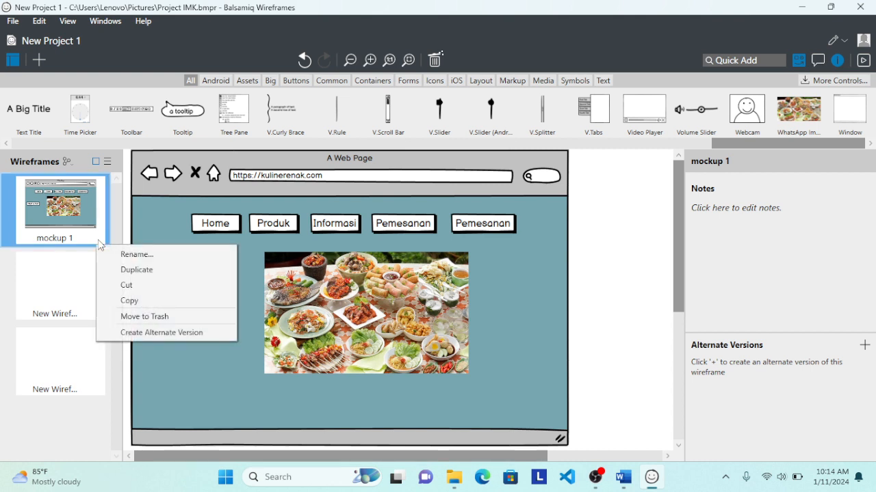
{"action": "left_click", "coordinate": [132, 255]}
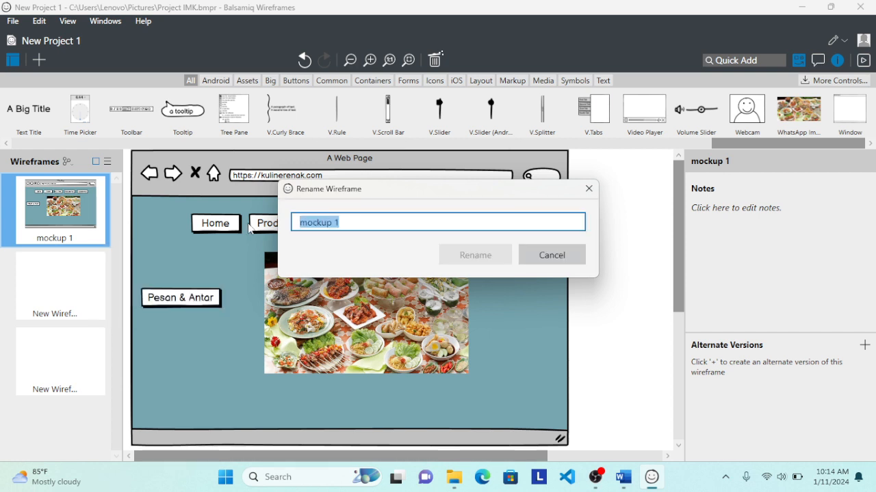
{"action": "key", "text": "BackSpace"}
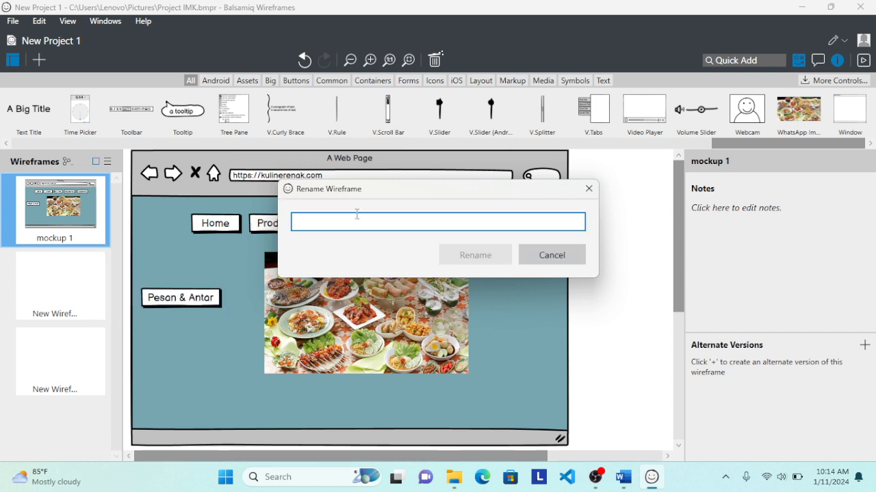
{"action": "key", "text": "Caps_Lock"}
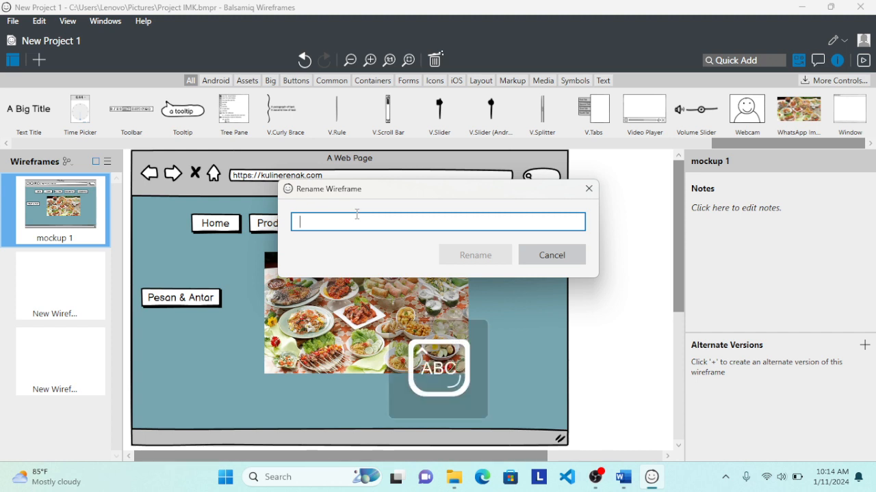
{"action": "type", "text": "M"}
{"action": "key", "text": "Caps_Lock"}
{"action": "type", "text": "enu"}
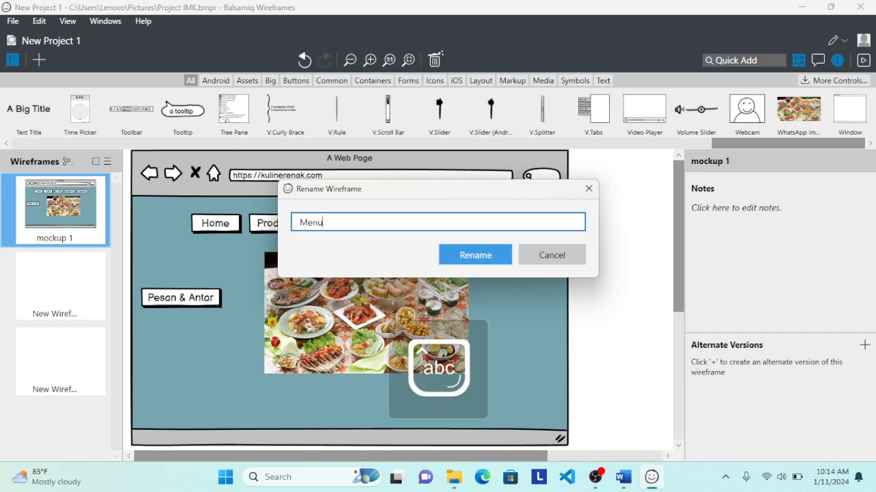
{"action": "key", "text": "Caps_Lock"}
{"action": "type", "text": "U"}
{"action": "key", "text": "Caps_Lock"}
{"action": "type", "text": "tama"}
{"action": "left_click", "coordinate": [463, 262]}
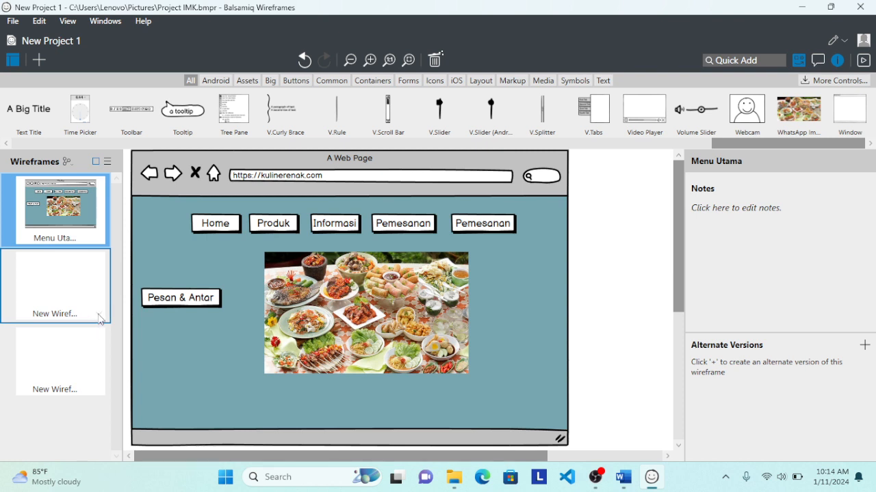
Step: Rename the first blank wireframe, New Wireframe 1, as "Produk"
{"action": "left_click", "coordinate": [99, 319]}
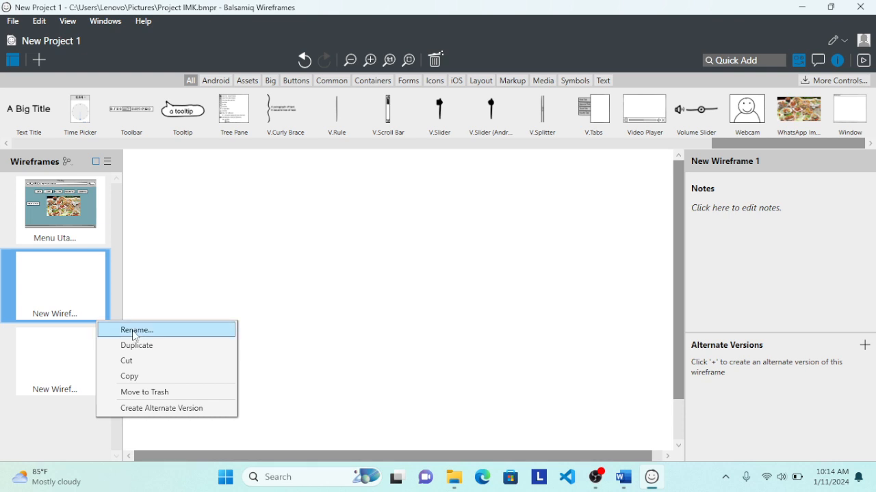
{"action": "left_click", "coordinate": [135, 331]}
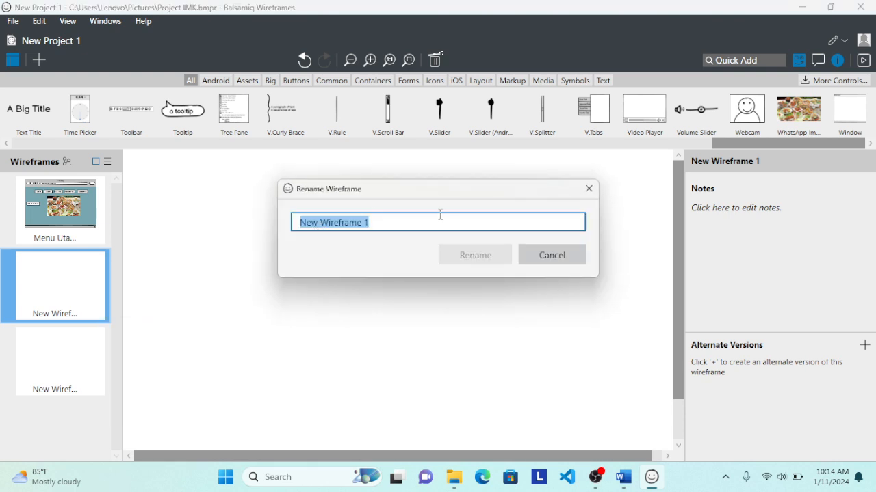
{"action": "key", "text": "BackSpace"}
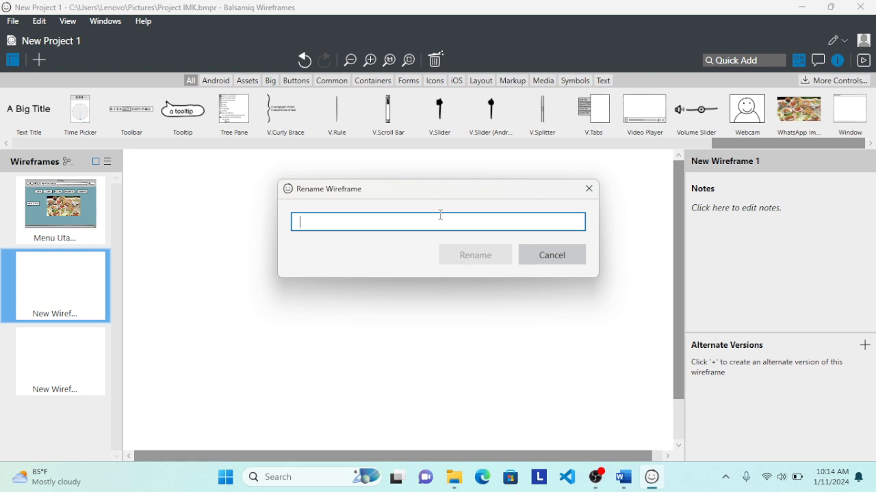
{"action": "type", "text": "P"}
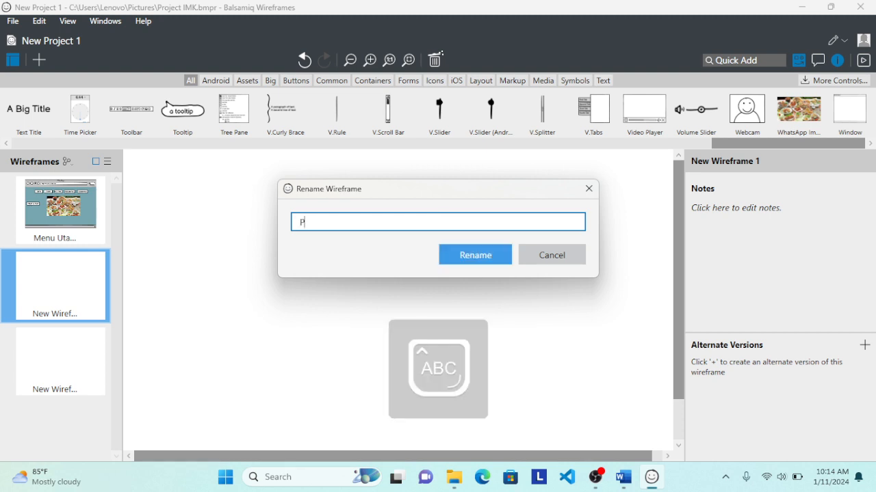
{"action": "type", "text": "roduk"}
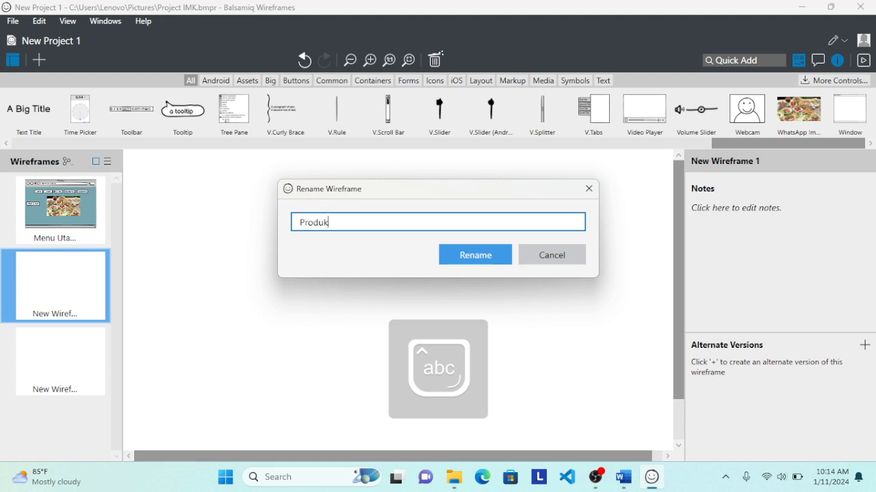
{"action": "left_click", "coordinate": [494, 257]}
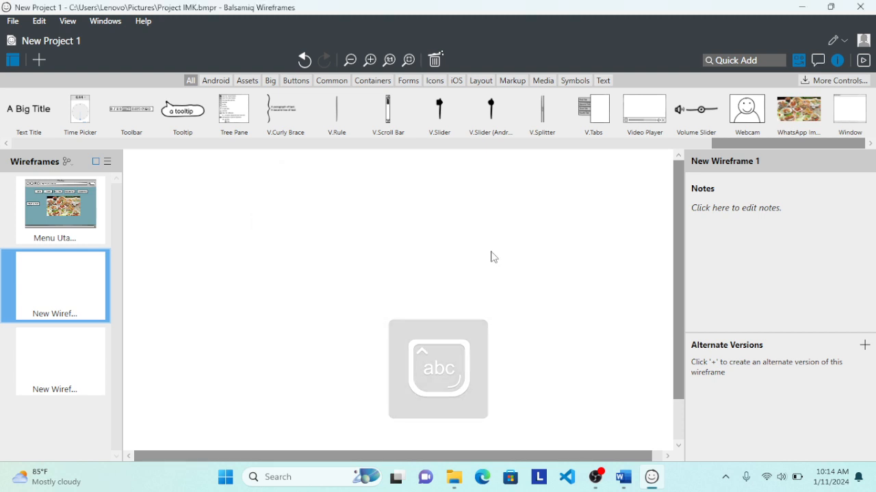
Step: Rename the second blank wireframe, New Wireframe 2, as "Informasi"
{"action": "left_click", "coordinate": [89, 372]}
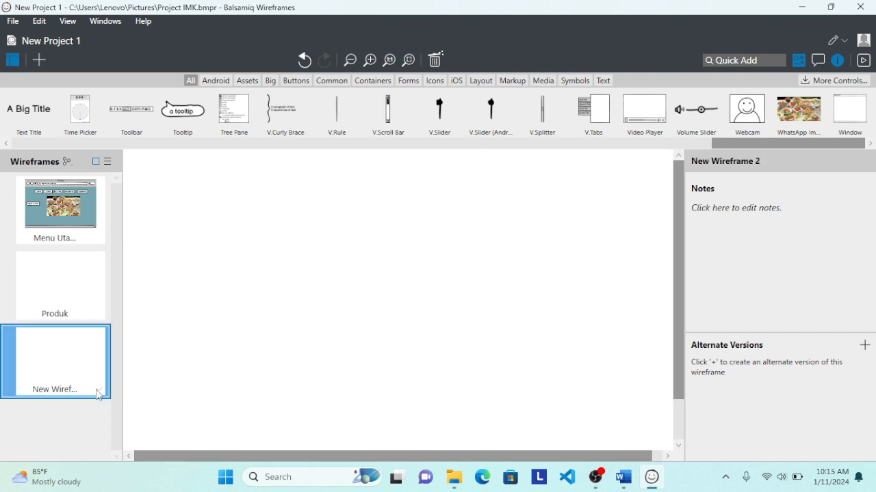
{"action": "left_click", "coordinate": [99, 394]}
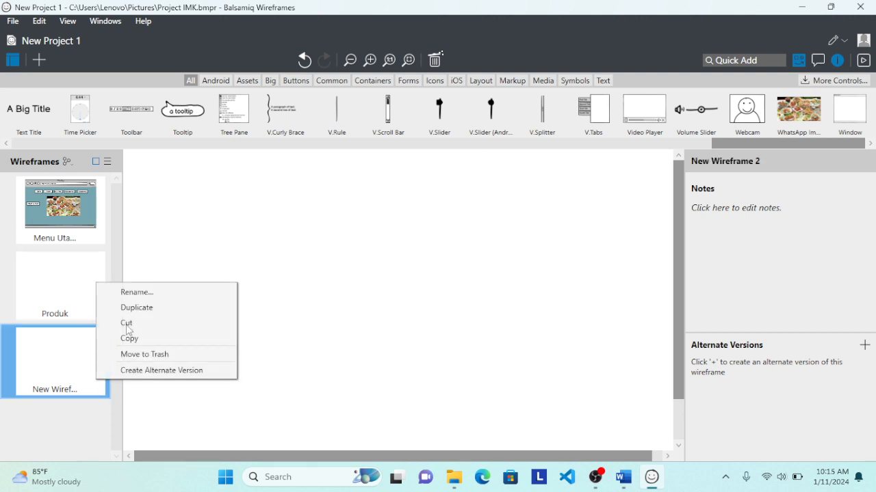
{"action": "left_click", "coordinate": [135, 297]}
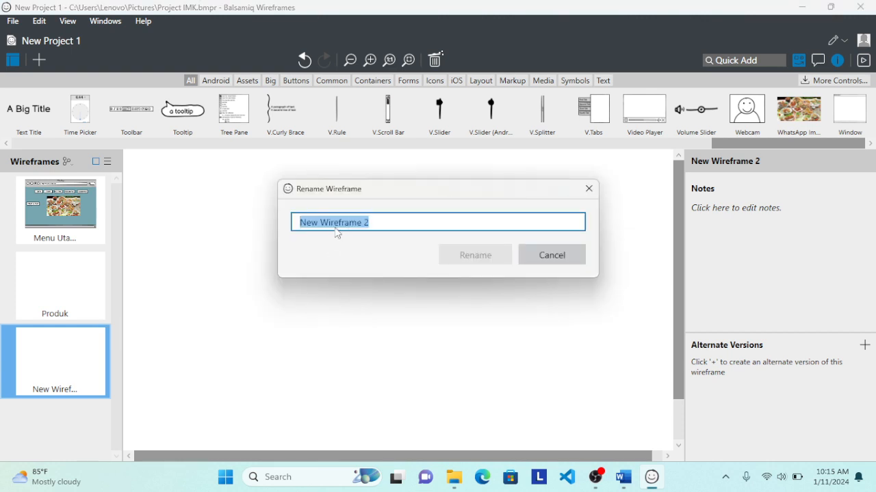
{"action": "key", "text": "BackSpace"}
{"action": "key", "text": "Caps_Lock"}
{"action": "key", "text": "Caps_Lock"}
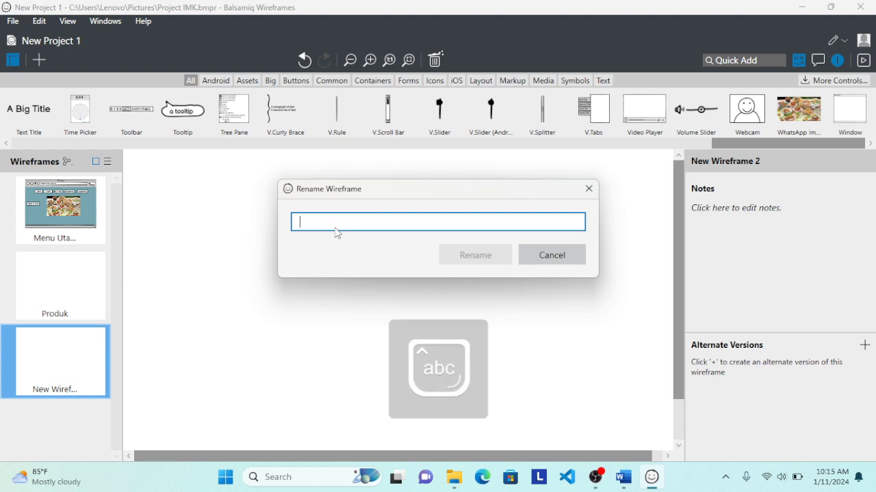
{"action": "key", "text": "Caps_Lock"}
{"action": "type", "text": "I"}
{"action": "key", "text": "Caps_Lock"}
{"action": "type", "text": "nfo"}
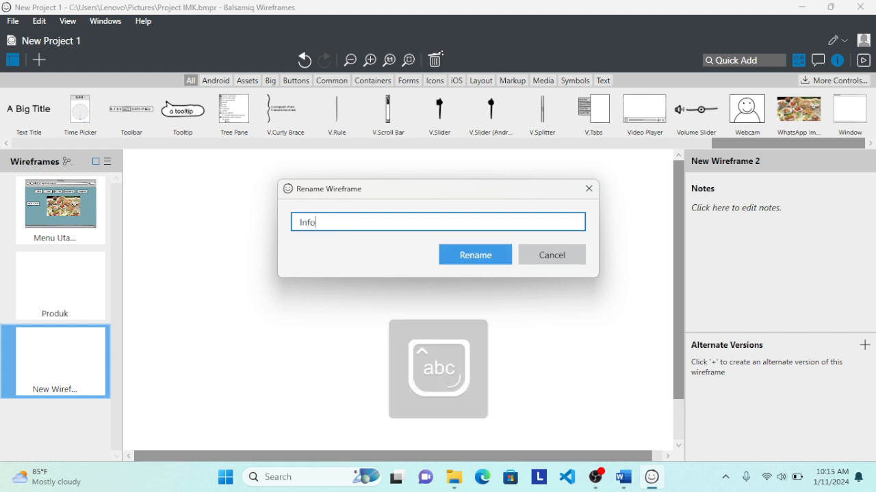
{"action": "type", "text": "rmasi"}
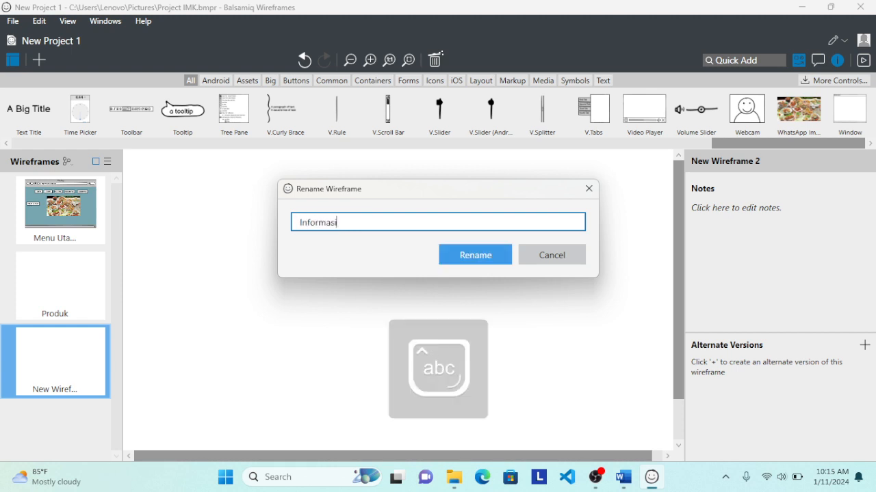
{"action": "left_click", "coordinate": [475, 254]}
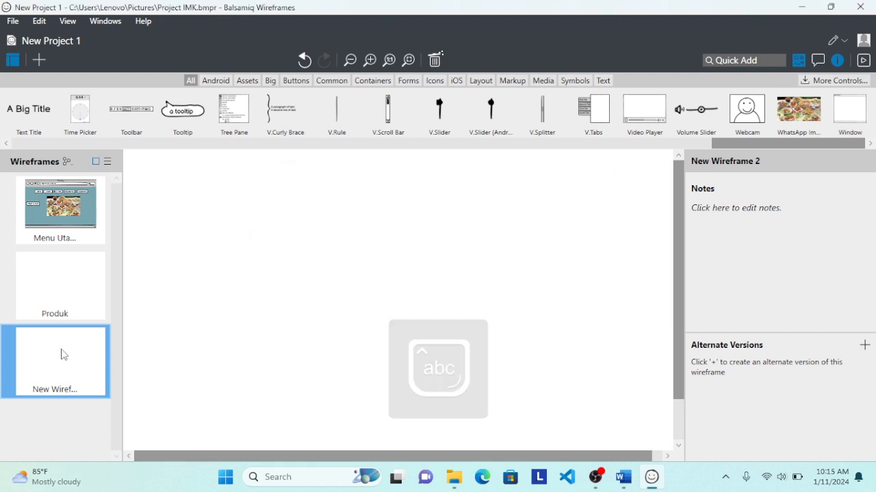
Step: Add an Android icon to the Menu Utama wireframe, just beyond the food photo's lower-right corner at about X 554, Y 356
{"action": "left_click", "coordinate": [66, 215]}
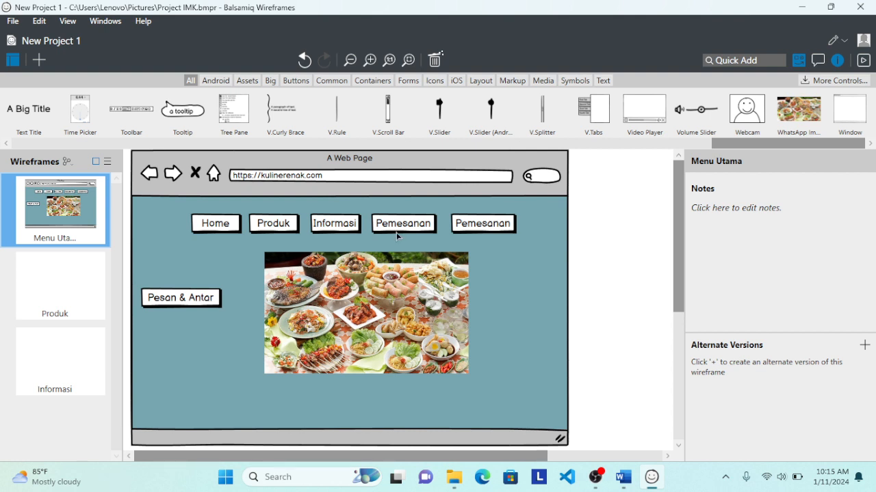
{"action": "left_click", "coordinate": [433, 82]}
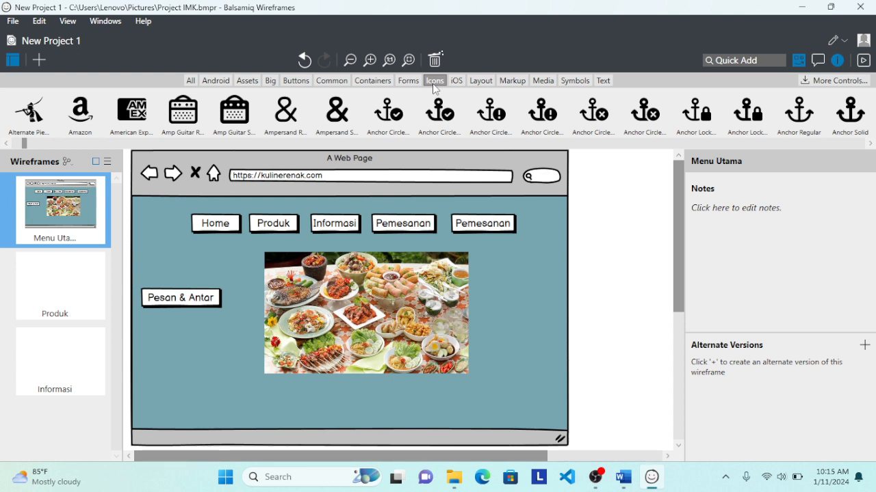
{"action": "left_click", "coordinate": [750, 61]}
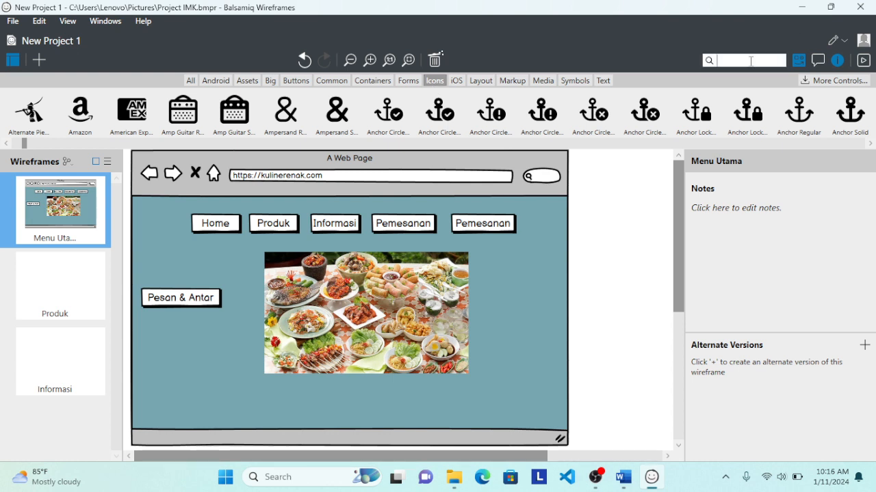
{"action": "type", "text": "andr"}
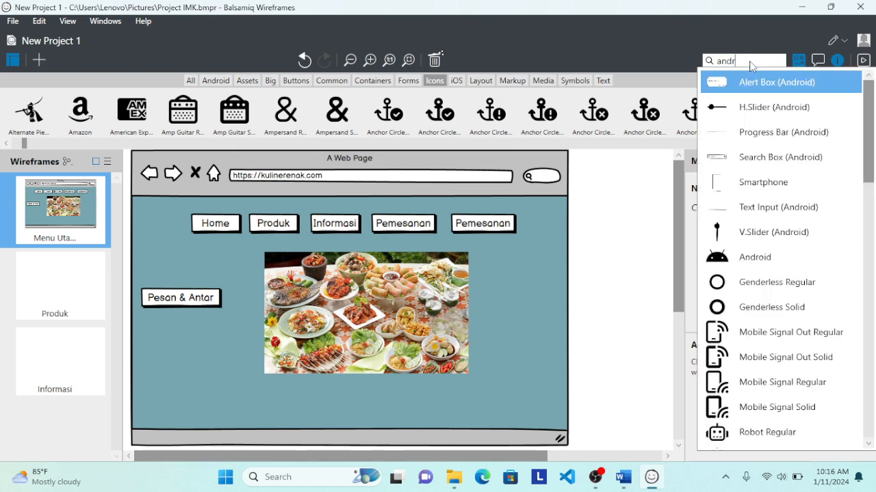
{"action": "left_click", "coordinate": [737, 262]}
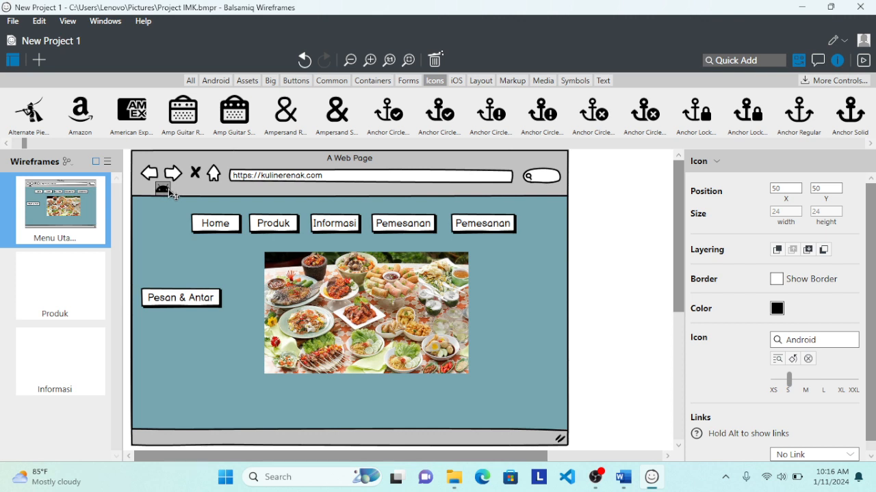
{"action": "left_click_drag", "start_coordinate": [164, 191], "coordinate": [305, 254]}
{"action": "left_click_drag", "start_coordinate": [303, 249], "coordinate": [488, 391]}
{"action": "left_click_drag", "start_coordinate": [487, 388], "coordinate": [489, 386]}
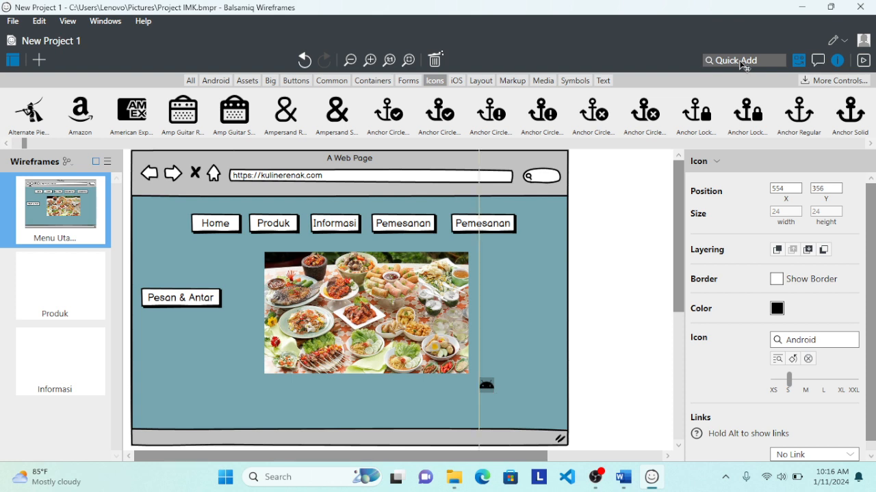
Step: Find the Apple icon by searching for "mac" and place it just right of the Android icon at about X 605, Y 350
{"action": "left_click", "coordinate": [740, 61]}
{"action": "type", "text": "mac"}
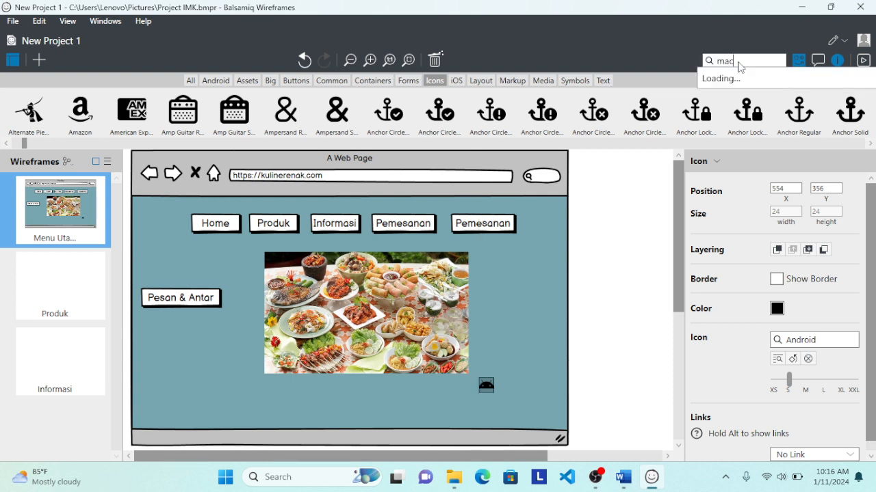
{"action": "left_click", "coordinate": [742, 181]}
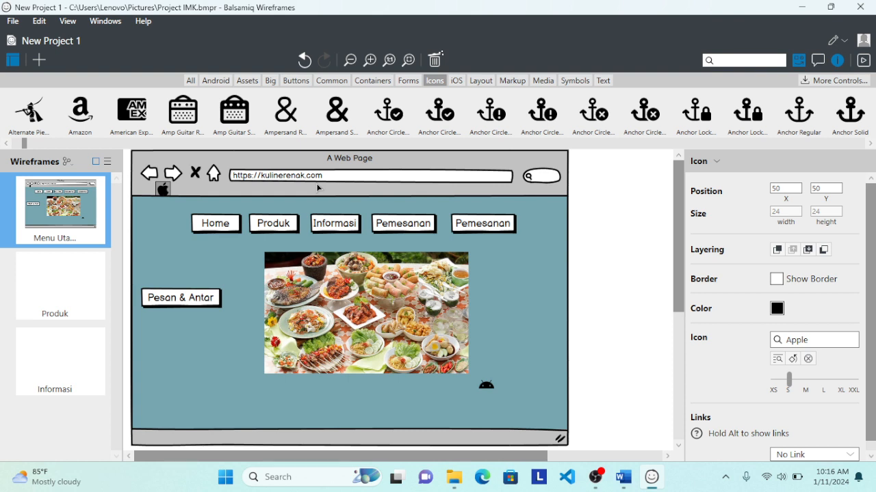
{"action": "left_click_drag", "start_coordinate": [163, 189], "coordinate": [515, 386]}
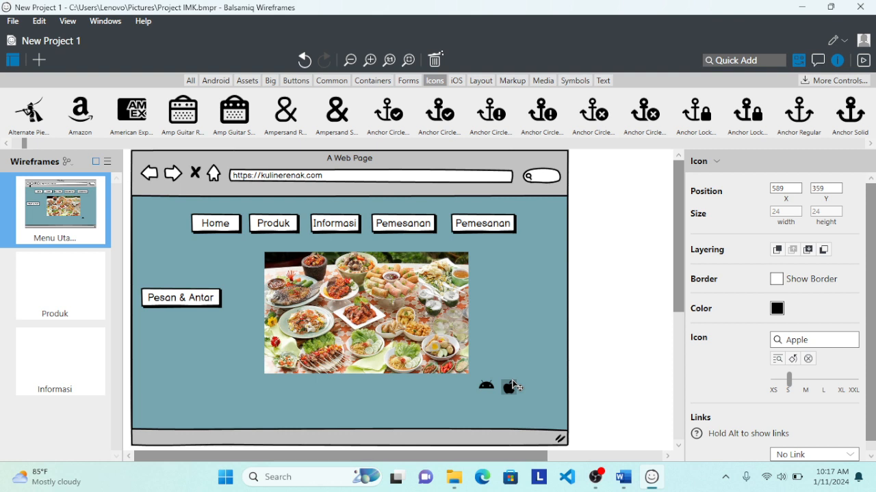
{"action": "left_click_drag", "start_coordinate": [513, 387], "coordinate": [523, 381]}
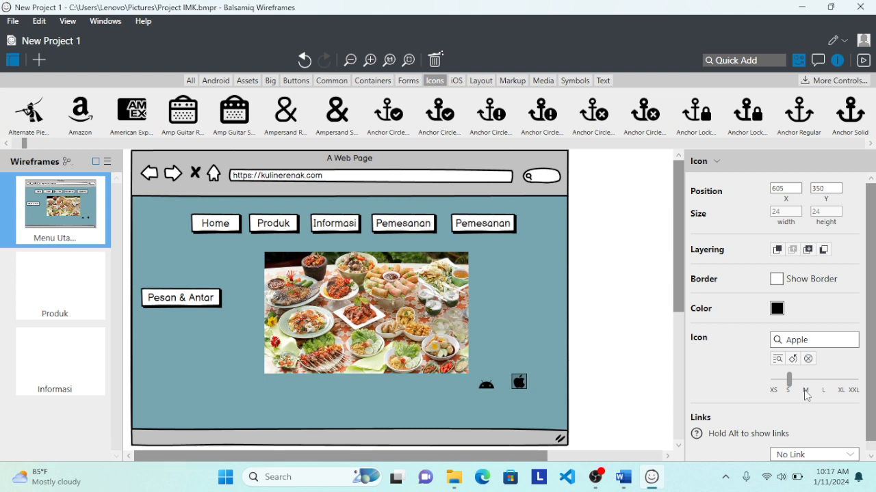
Step: Enlarge the Apple and Android icons on the Menu Utama page to size L
{"action": "left_click", "coordinate": [805, 391]}
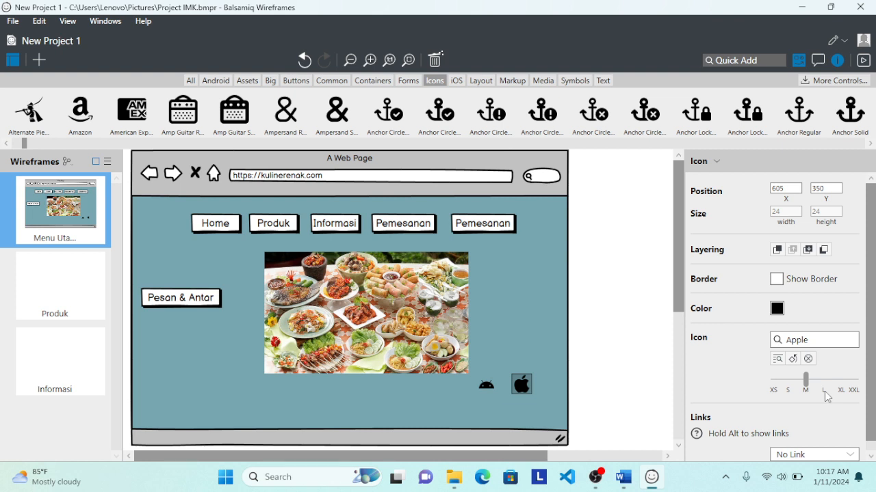
{"action": "left_click", "coordinate": [841, 392]}
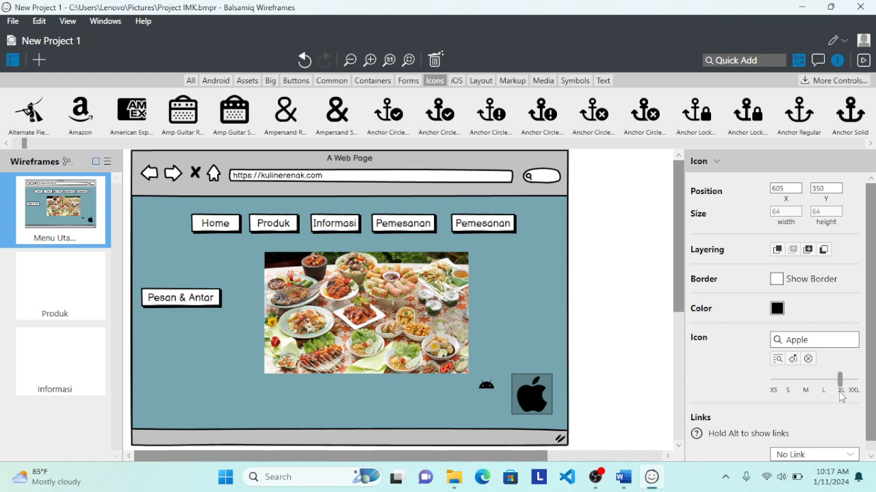
{"action": "left_click", "coordinate": [823, 390]}
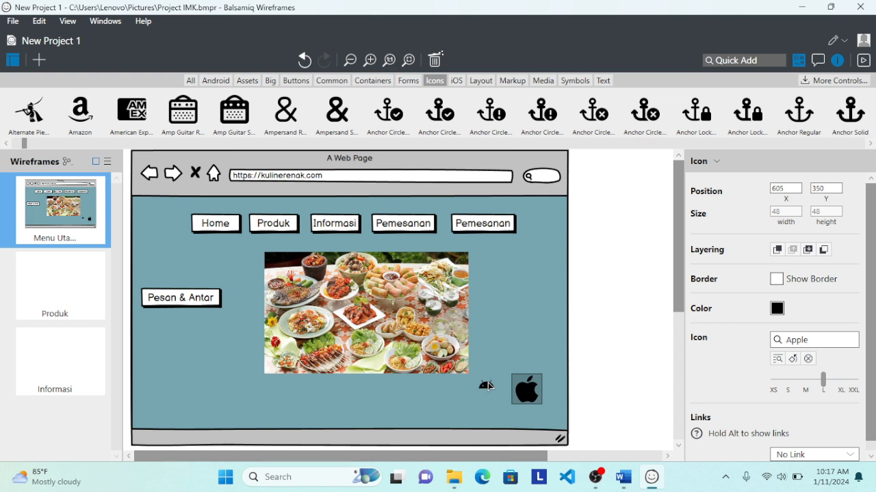
{"action": "left_click_drag", "start_coordinate": [487, 385], "coordinate": [488, 387]}
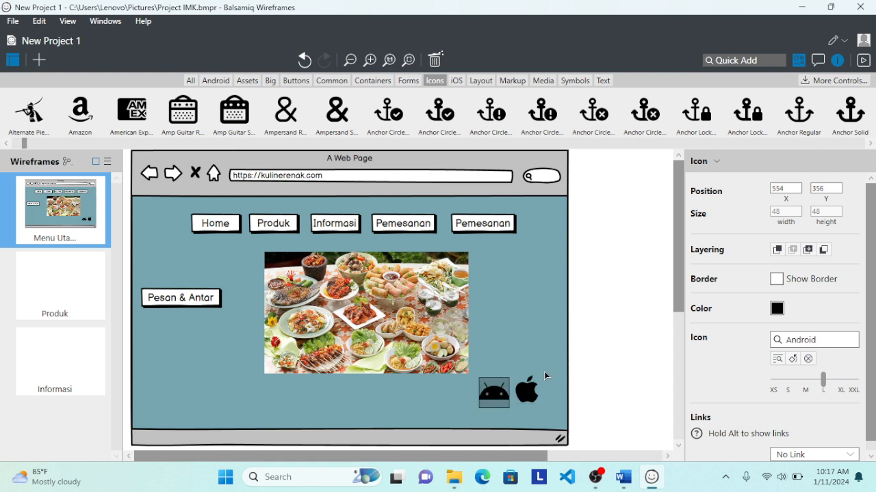
{"action": "left_click", "coordinate": [519, 400]}
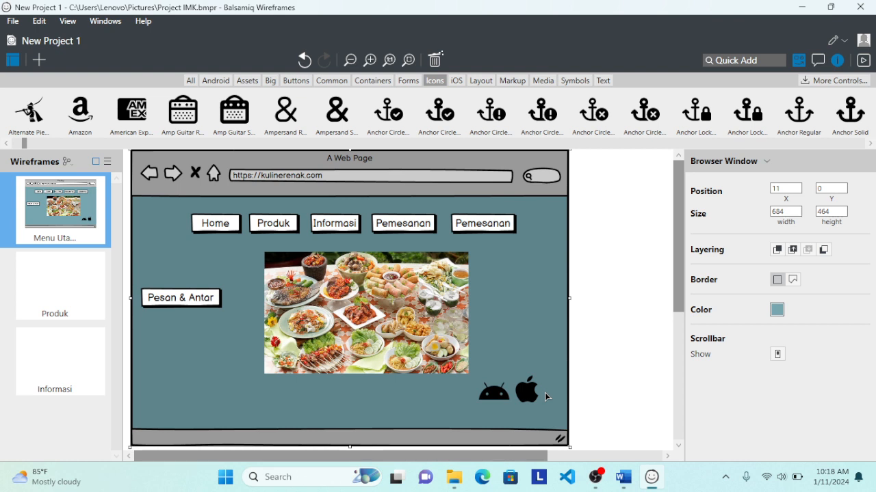
Step: Move the Apple icon slightly farther from the Android icon, to about X 618, Y 350
{"action": "left_click", "coordinate": [528, 395]}
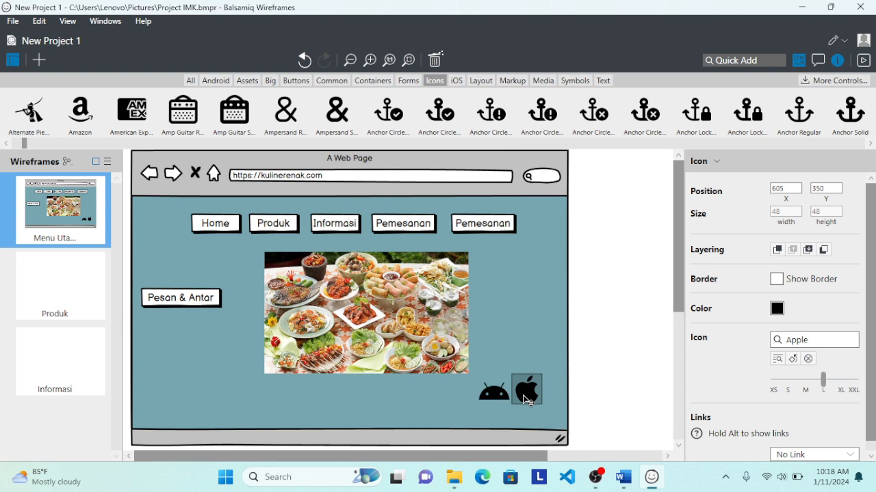
{"action": "left_click_drag", "start_coordinate": [525, 399], "coordinate": [537, 401]}
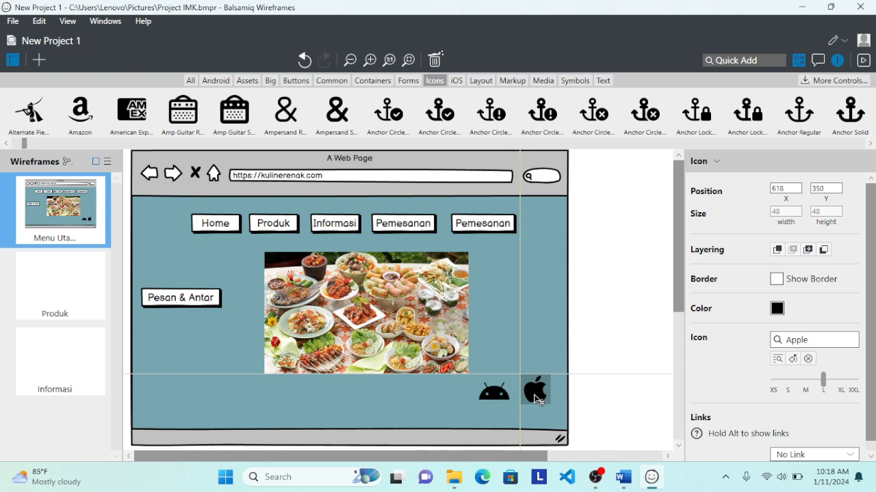
{"action": "left_click_drag", "start_coordinate": [537, 400], "coordinate": [536, 400]}
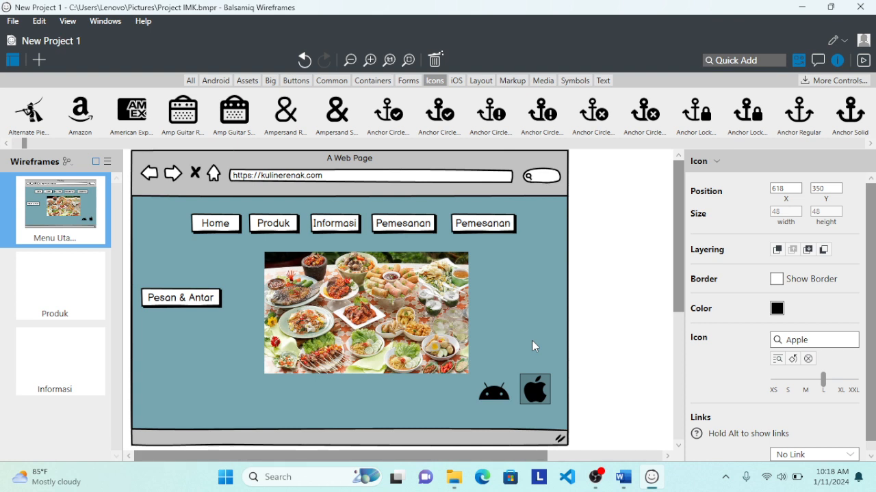
{"action": "left_click", "coordinate": [541, 336]}
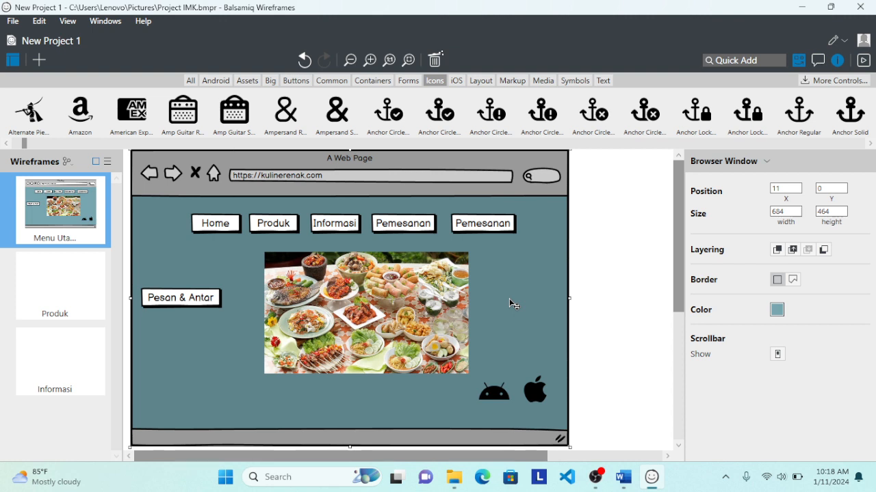
Step: Add a Street Map beside the food photo and shrink it to about 156 × 132
{"action": "left_click", "coordinate": [545, 83]}
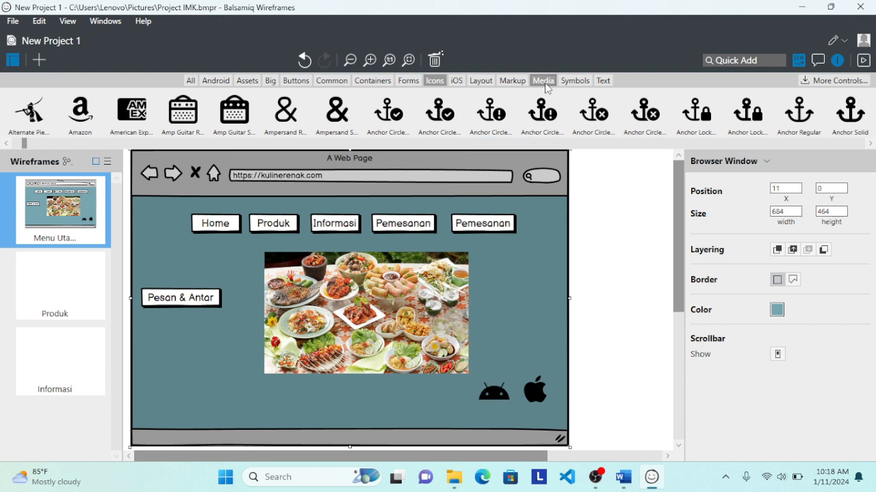
{"action": "left_click", "coordinate": [543, 80]}
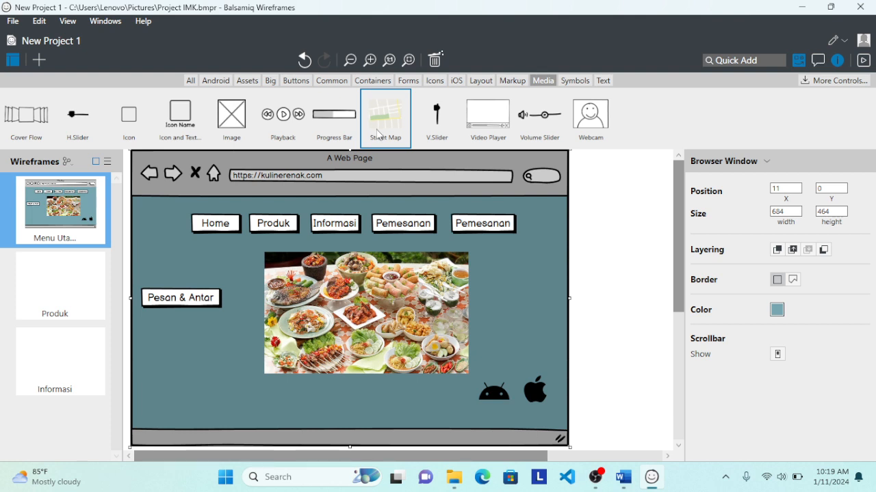
{"action": "left_click_drag", "start_coordinate": [378, 132], "coordinate": [167, 386]}
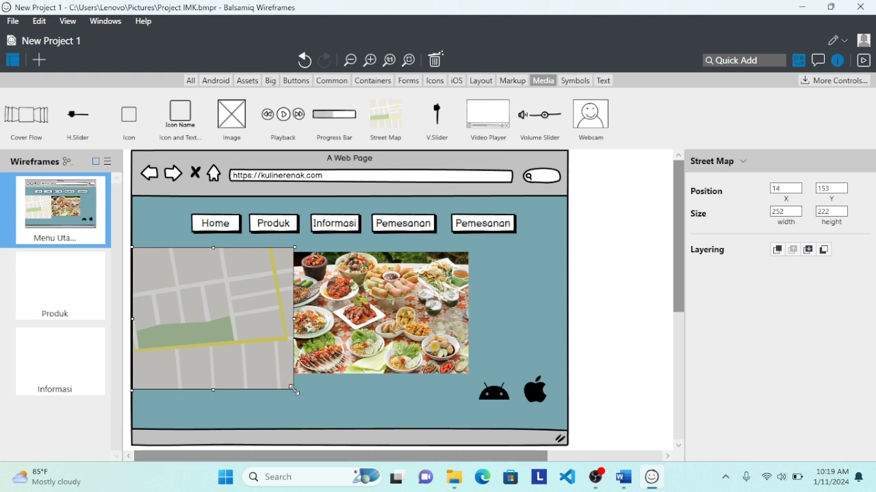
{"action": "left_click_drag", "start_coordinate": [296, 391], "coordinate": [232, 332]}
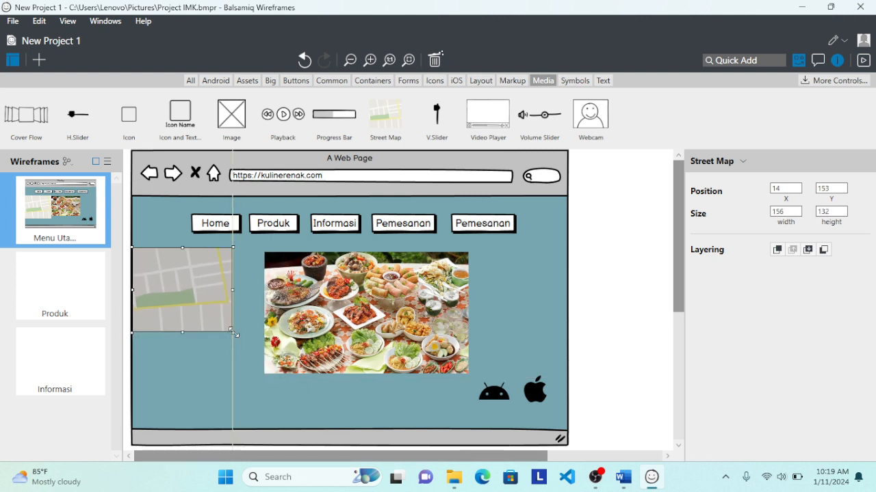
Step: Move the Pesan & Antar button up to about X 34, Y 167 and the street map below it to about X 34, Y 288
{"action": "left_click", "coordinate": [222, 368]}
{"action": "left_click_drag", "start_coordinate": [201, 314], "coordinate": [208, 388]}
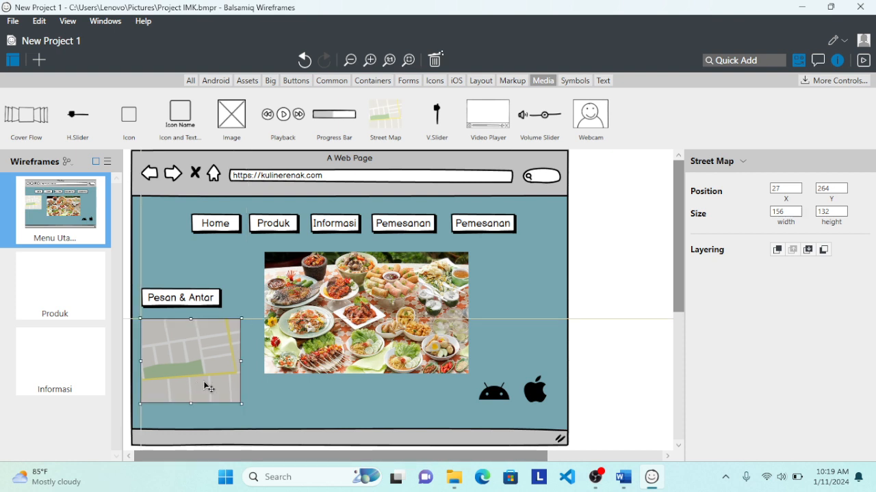
{"action": "left_click", "coordinate": [190, 292]}
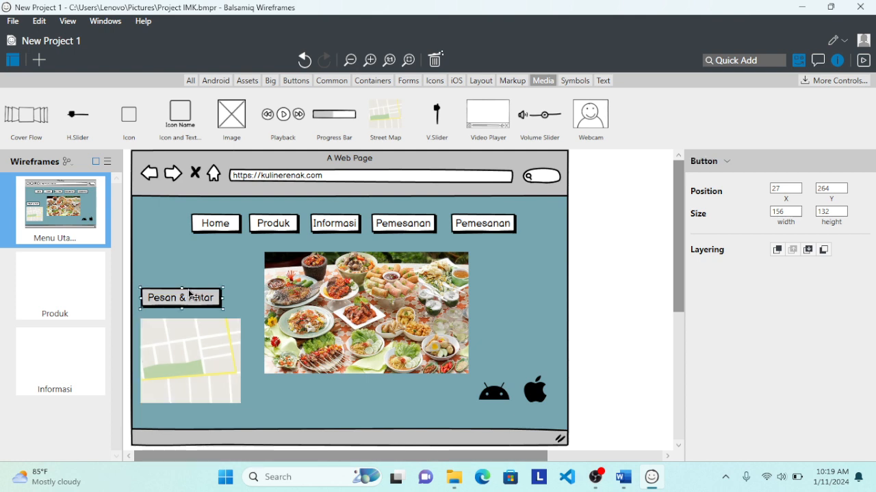
{"action": "left_click_drag", "start_coordinate": [190, 293], "coordinate": [195, 262]}
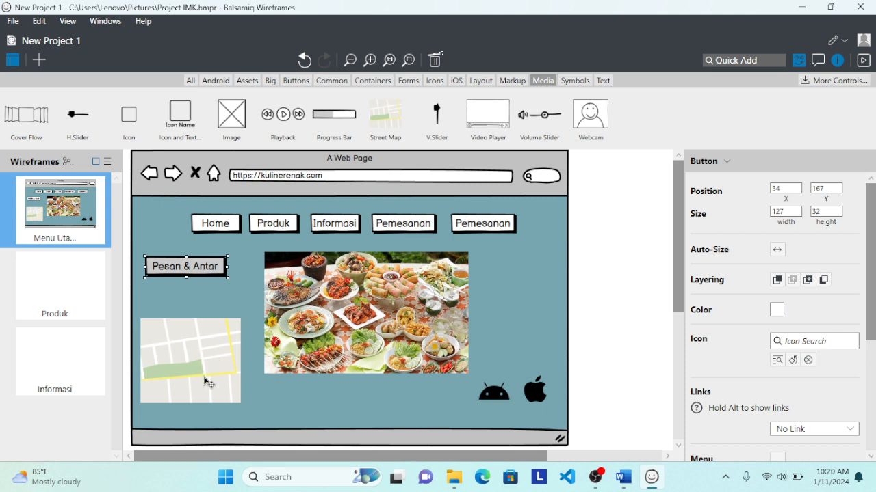
{"action": "left_click_drag", "start_coordinate": [204, 381], "coordinate": [205, 376]}
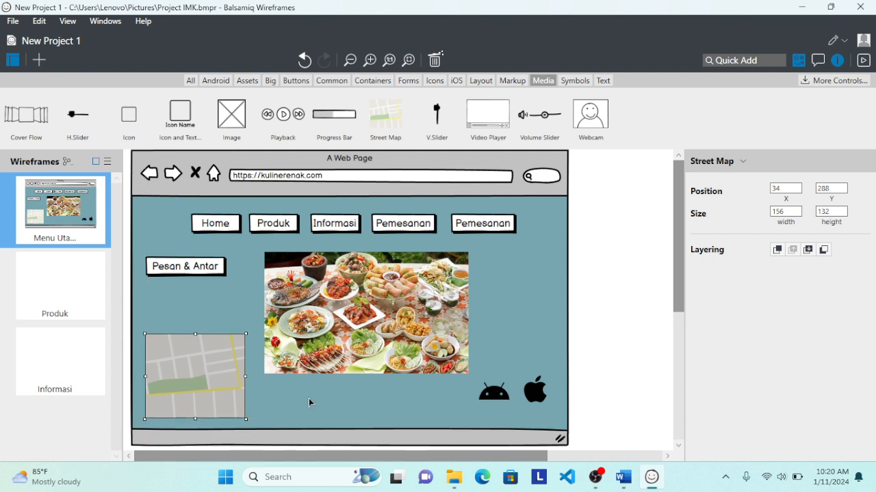
Step: Duplicate the Pesan & Antar button and place the copy directly beneath the original at about X 34, Y 216
{"action": "left_click", "coordinate": [217, 277]}
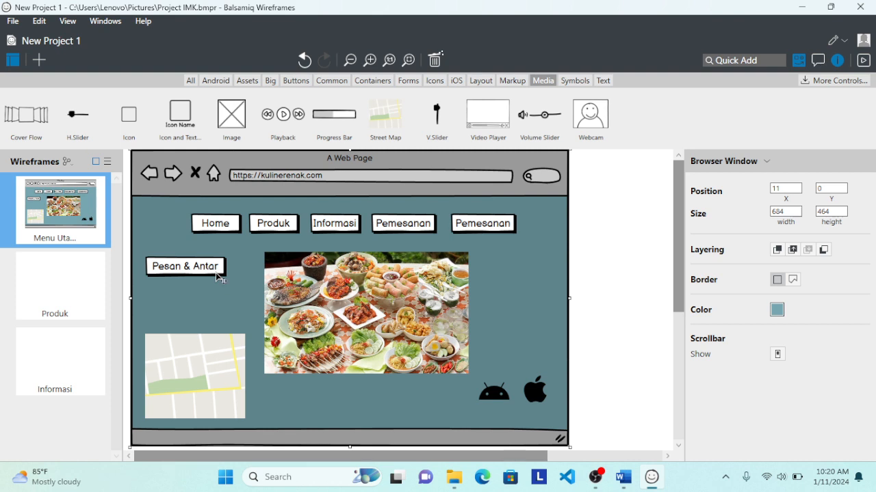
{"action": "left_click", "coordinate": [216, 274]}
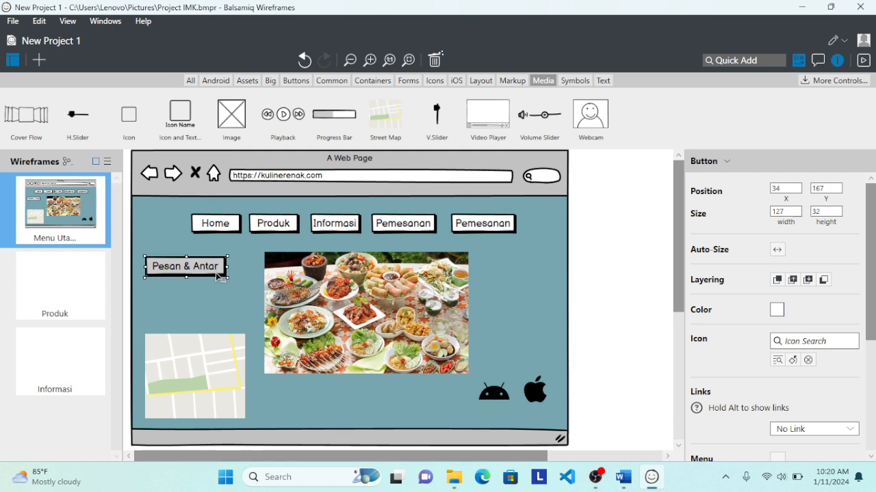
{"action": "key", "text": "ctrl+d"}
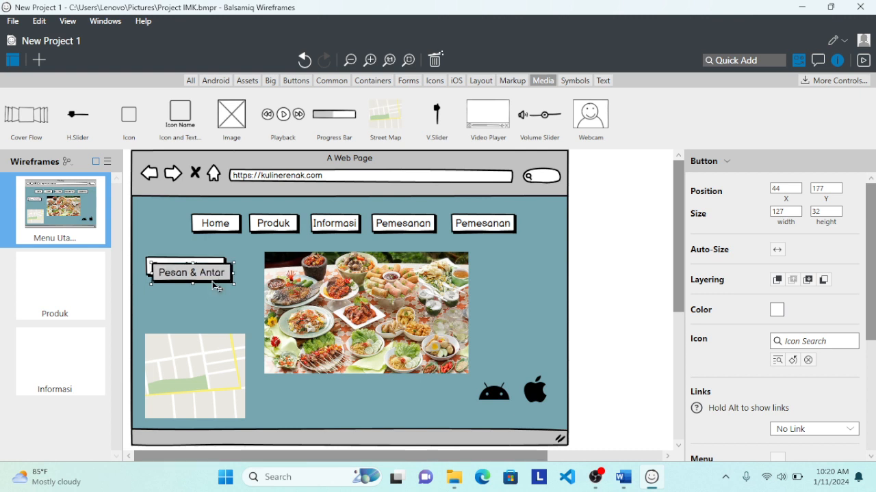
{"action": "left_click_drag", "start_coordinate": [215, 285], "coordinate": [212, 310]}
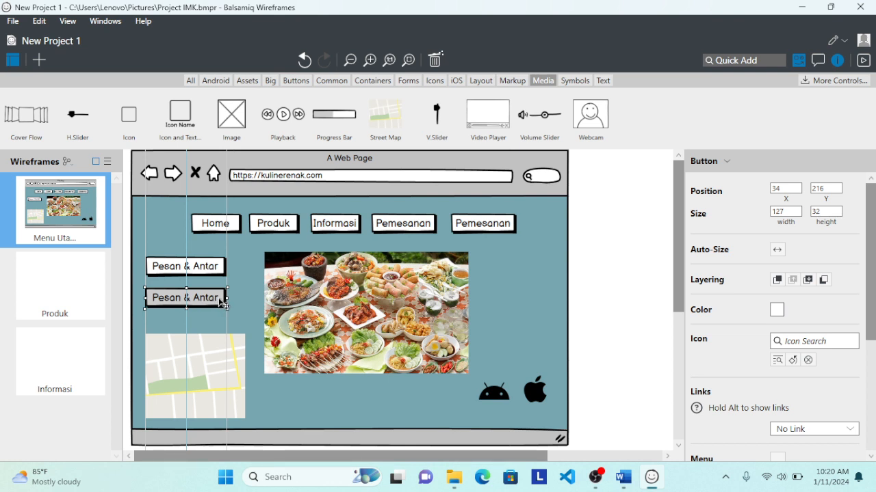
Step: Change the duplicated button's label to "Cara Belanja"
{"action": "left_click", "coordinate": [221, 303]}
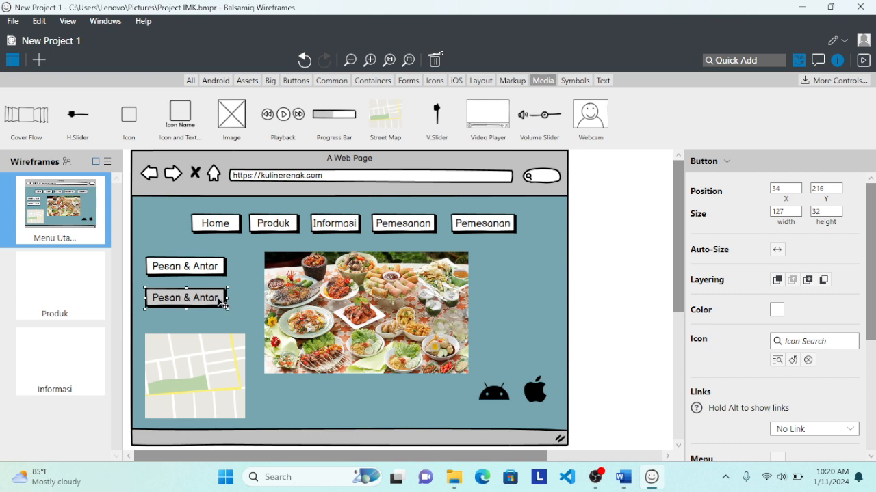
{"action": "double_click", "coordinate": [221, 303]}
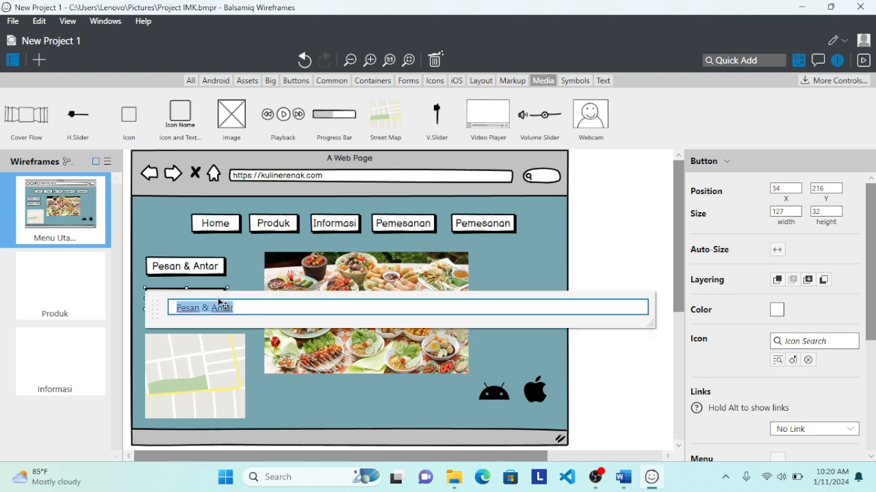
{"action": "left_click", "coordinate": [252, 310]}
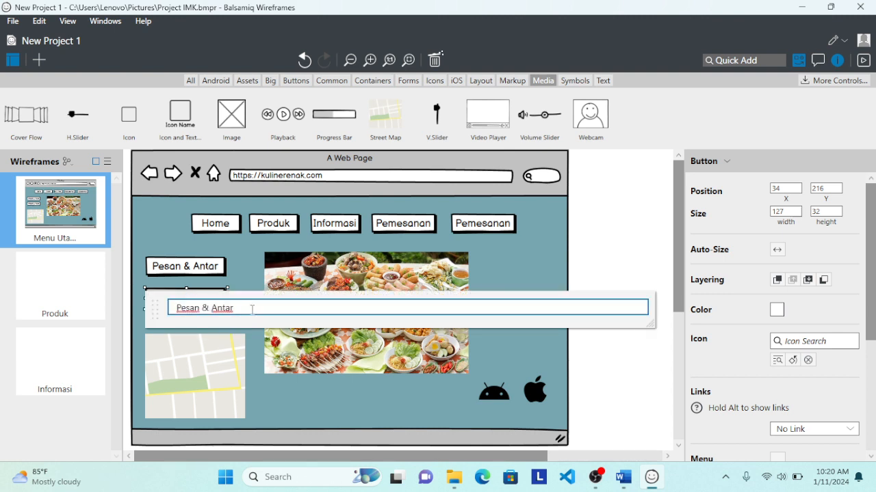
{"action": "key", "text": "BackSpace"}
{"action": "key", "text": "BackSpace"}
{"action": "key", "text": "BackSpace"}
{"action": "key", "text": "BackSpace"}
{"action": "key", "text": "BackSpace"}
{"action": "key", "text": "BackSpace"}
{"action": "key", "text": "BackSpace"}
{"action": "key", "text": "BackSpace"}
{"action": "key", "text": "BackSpace"}
{"action": "key", "text": "BackSpace"}
{"action": "key", "text": "BackSpace"}
{"action": "key", "text": "BackSpace"}
{"action": "key", "text": "BackSpace"}
{"action": "type", "text": "Cara "}
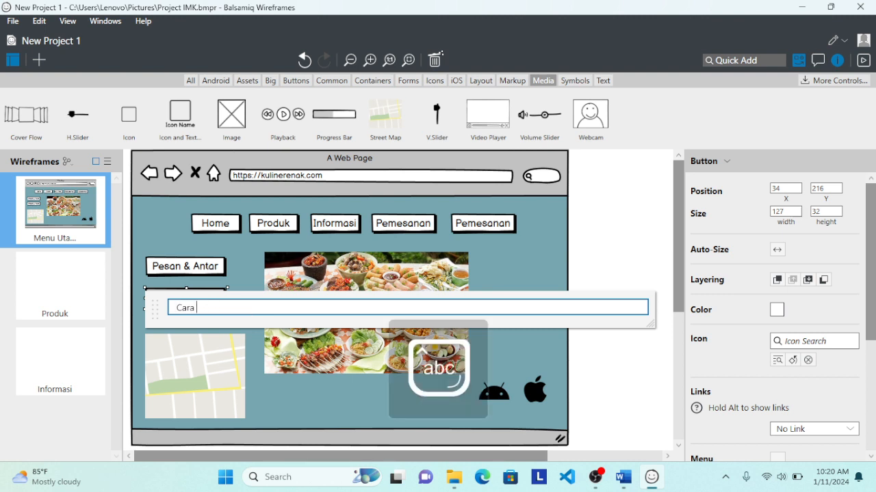
{"action": "type", "text": "Belanja"}
{"action": "key", "text": "Return"}
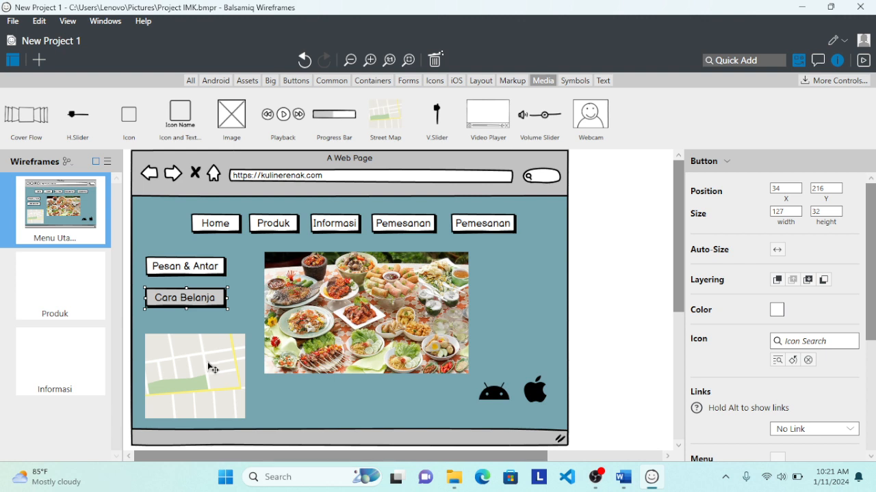
Step: Enlarge the street map to about 163 × 149 and position it below the Cara Belanja button at about X 34, Y 264
{"action": "left_click", "coordinate": [207, 362]}
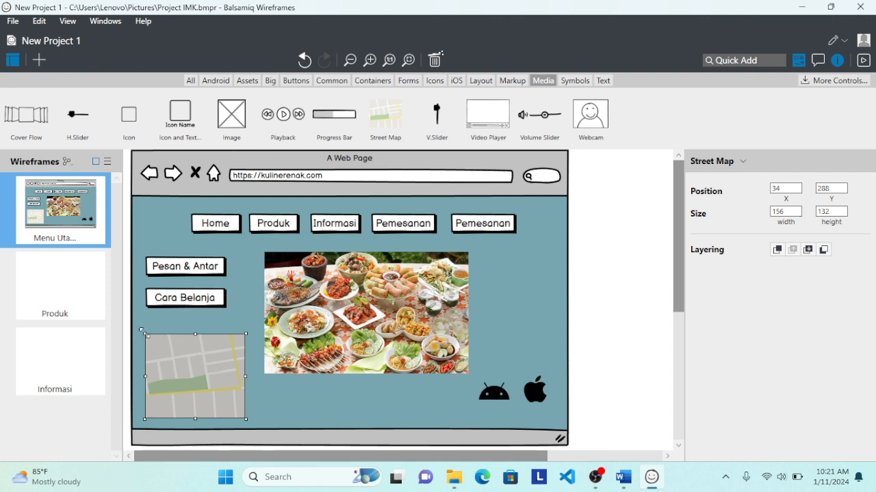
{"action": "left_click_drag", "start_coordinate": [143, 329], "coordinate": [140, 323]}
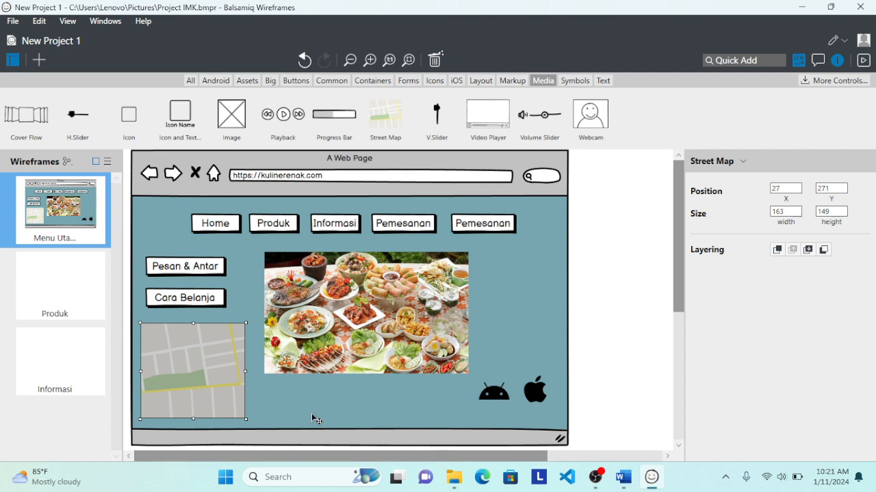
{"action": "key", "text": "ctrl+z"}
{"action": "key", "text": "ctrl+z"}
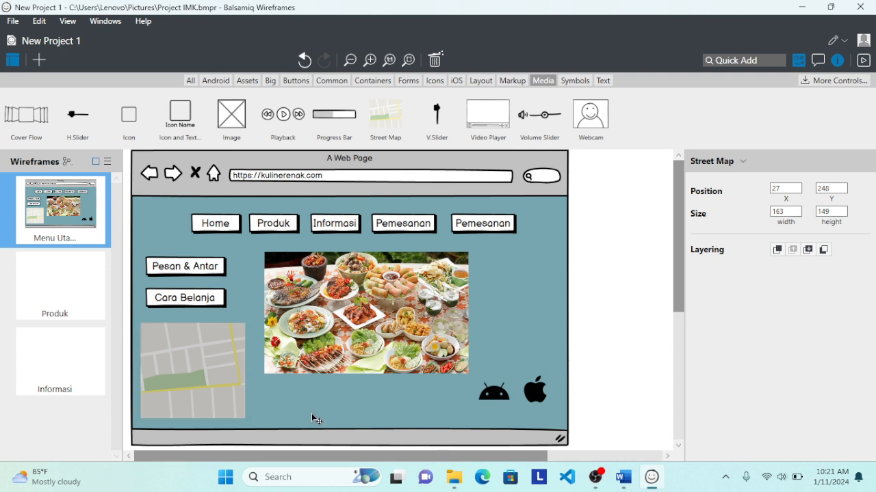
{"action": "left_click", "coordinate": [222, 407]}
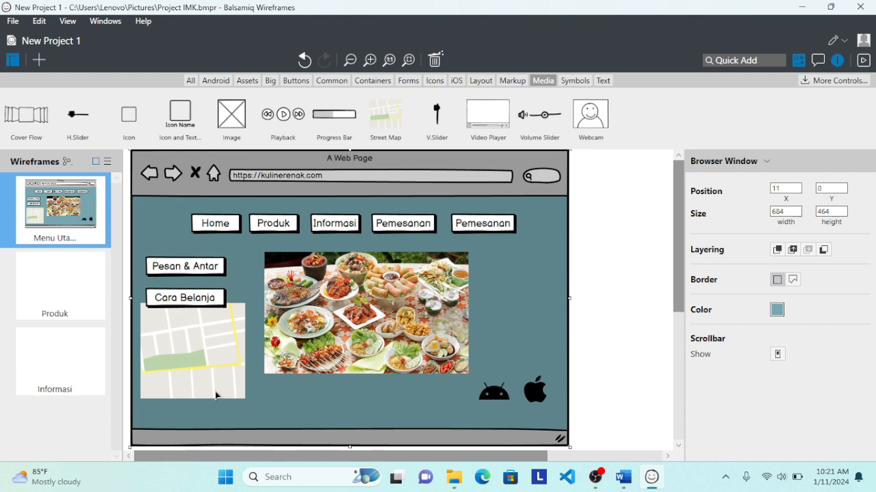
{"action": "mouse_move", "coordinate": [214, 391]}
{"action": "left_mouse_down"}
{"action": "mouse_move", "coordinate": [219, 397]}
{"action": "mouse_move", "coordinate": [226, 388]}
{"action": "left_mouse_up"}
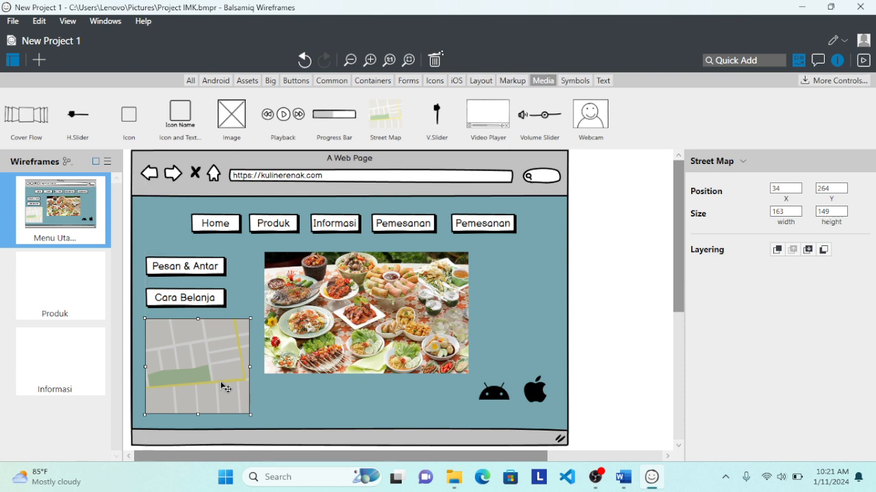
{"action": "left_click", "coordinate": [354, 429]}
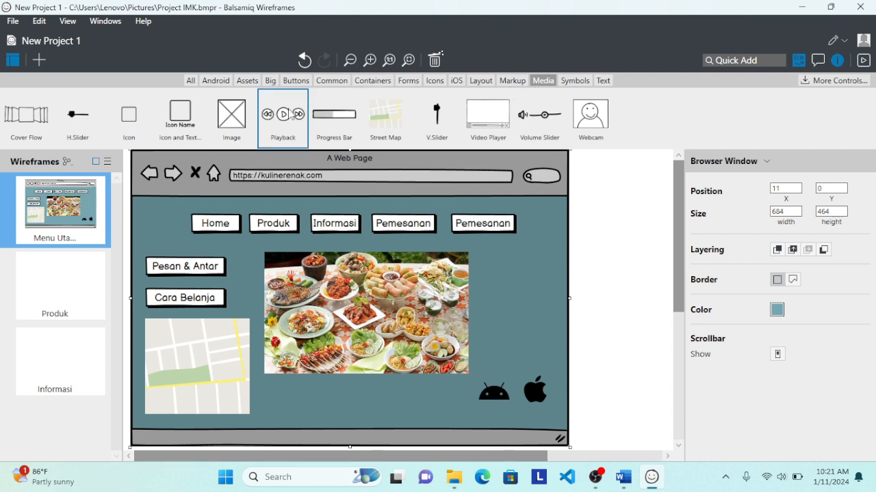
Step: Add a Playback control centred under the food photo at about X 321, Y 364
{"action": "left_click_drag", "start_coordinate": [292, 115], "coordinate": [375, 389]}
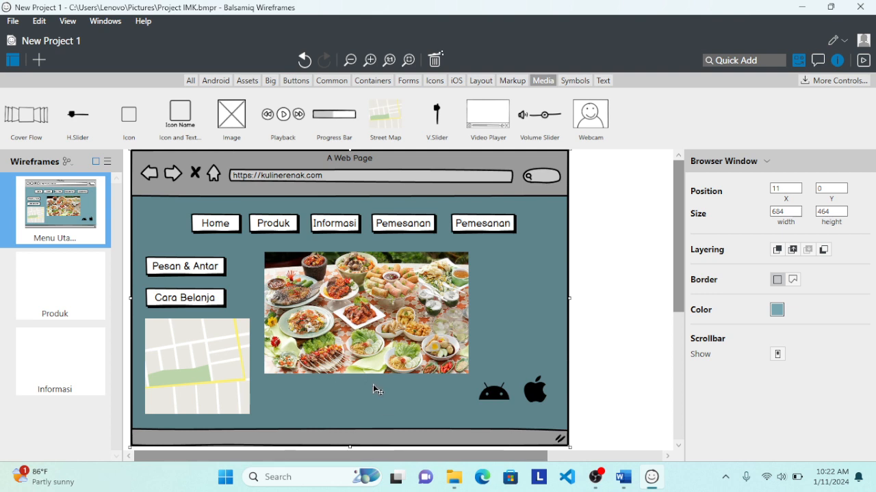
{"action": "left_click_drag", "start_coordinate": [373, 384], "coordinate": [374, 391]}
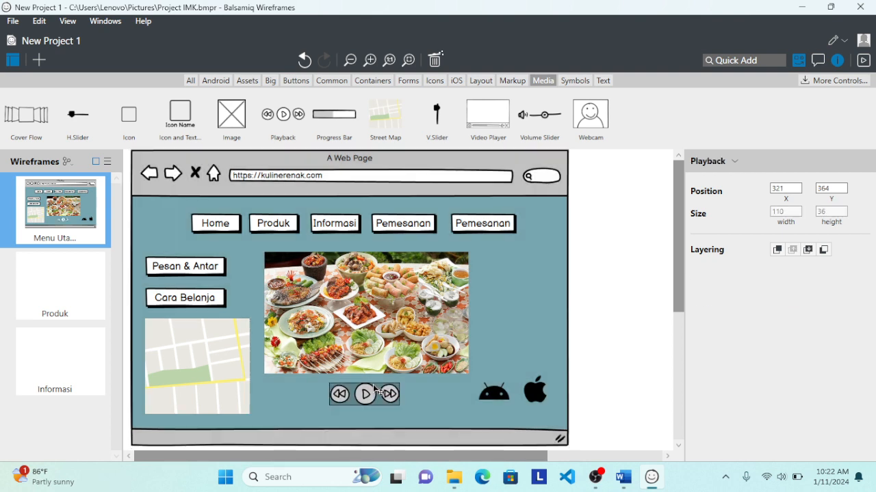
{"action": "left_click", "coordinate": [522, 296]}
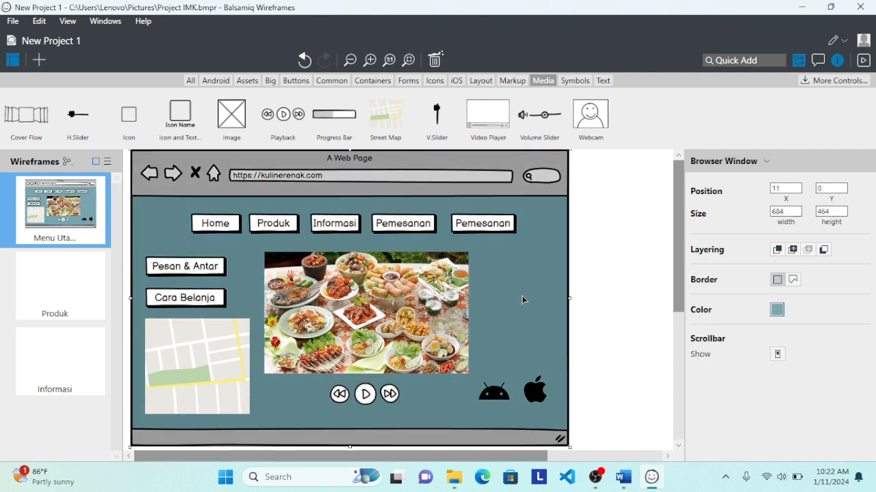
Step: Shift the food photo slightly to the right and shrink the street map to about 161 × 140
{"action": "left_click", "coordinate": [375, 296]}
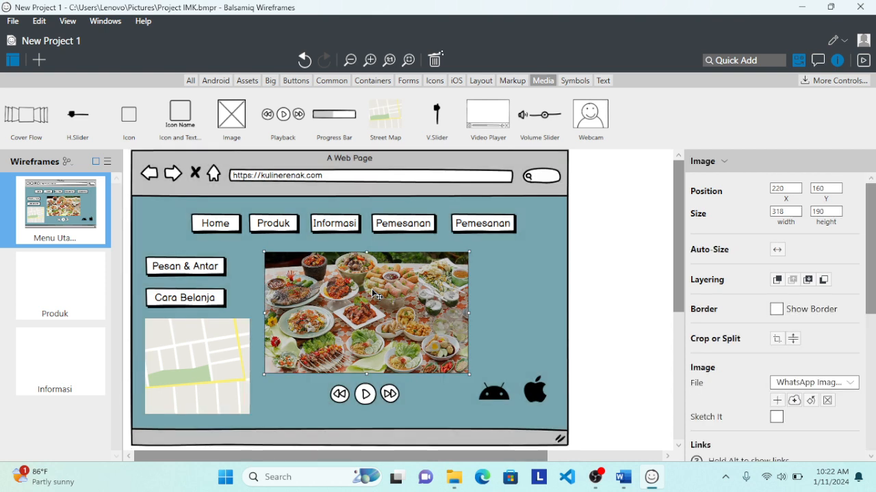
{"action": "left_click_drag", "start_coordinate": [374, 293], "coordinate": [385, 294]}
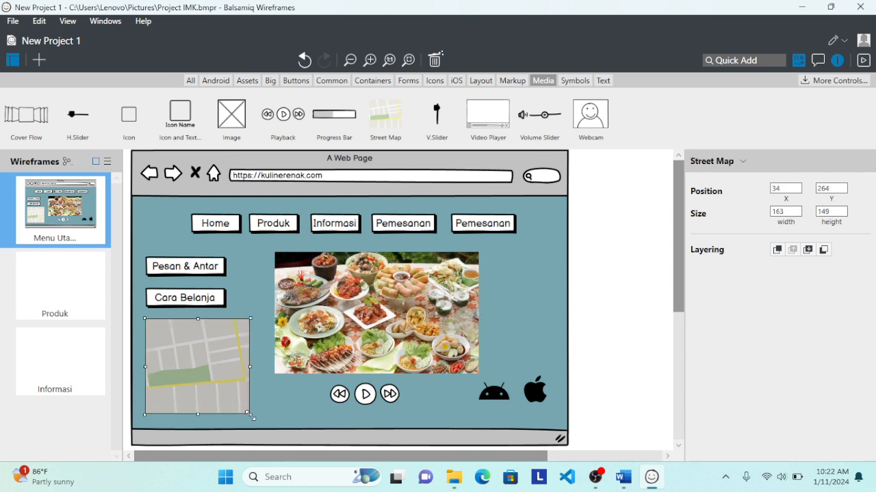
{"action": "left_click_drag", "start_coordinate": [251, 417], "coordinate": [251, 411]}
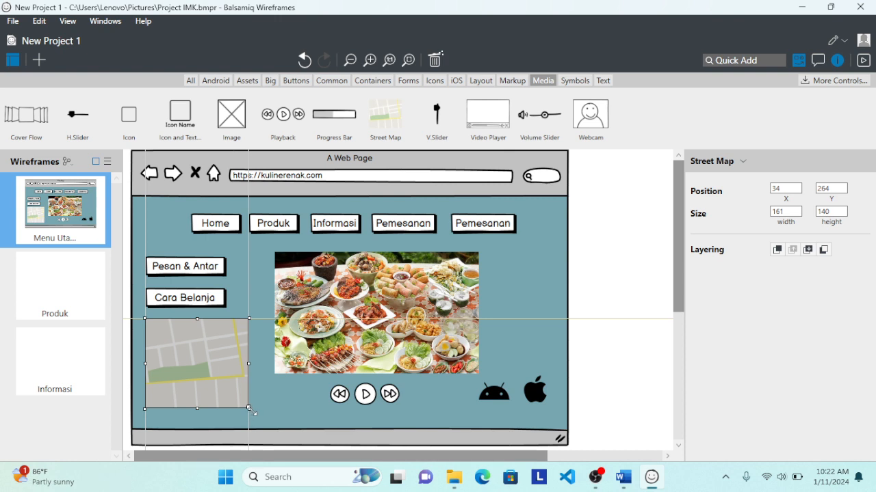
{"action": "left_click_drag", "start_coordinate": [250, 410], "coordinate": [249, 408]}
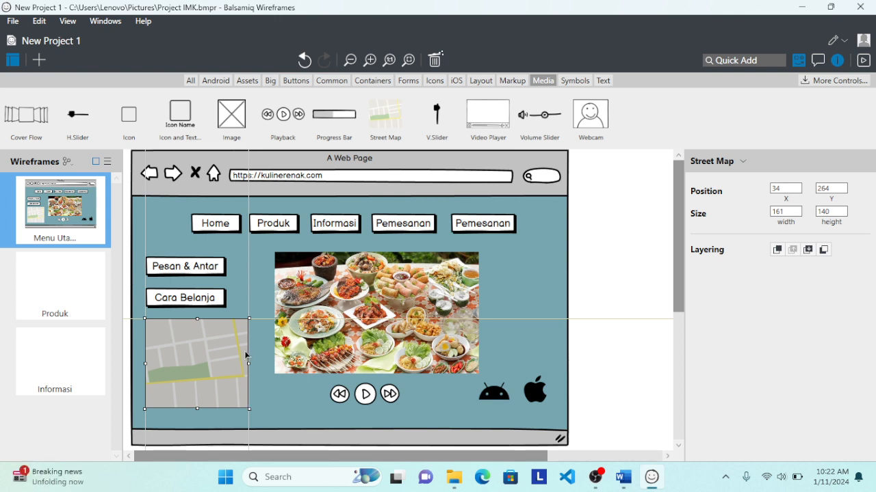
{"action": "left_click", "coordinate": [232, 285]}
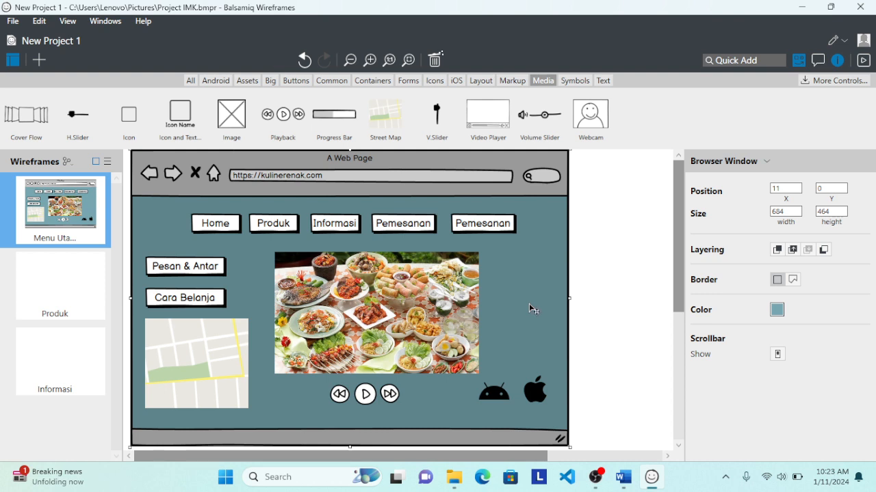
{"action": "key", "text": "Tab"}
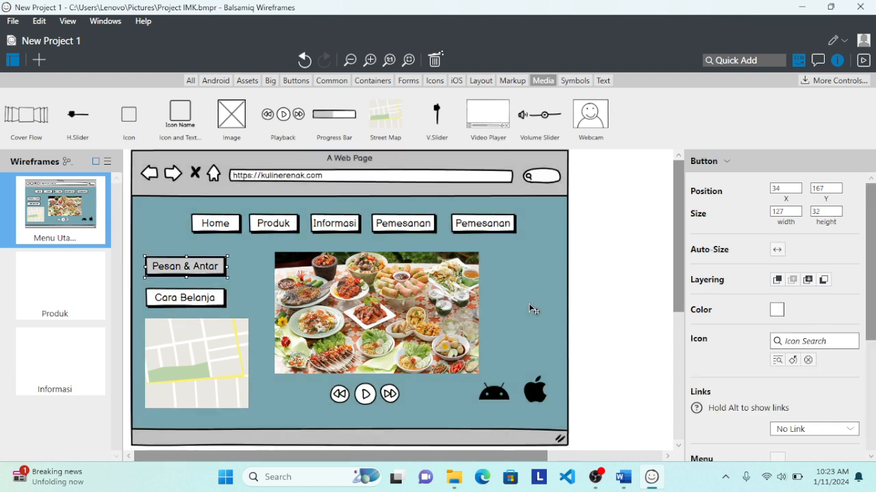
{"action": "left_click", "coordinate": [223, 297]}
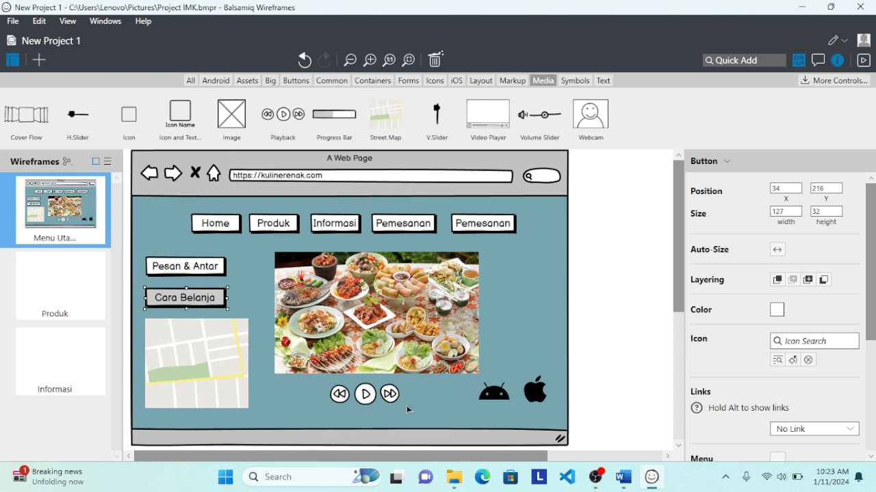
{"action": "left_click", "coordinate": [506, 399]}
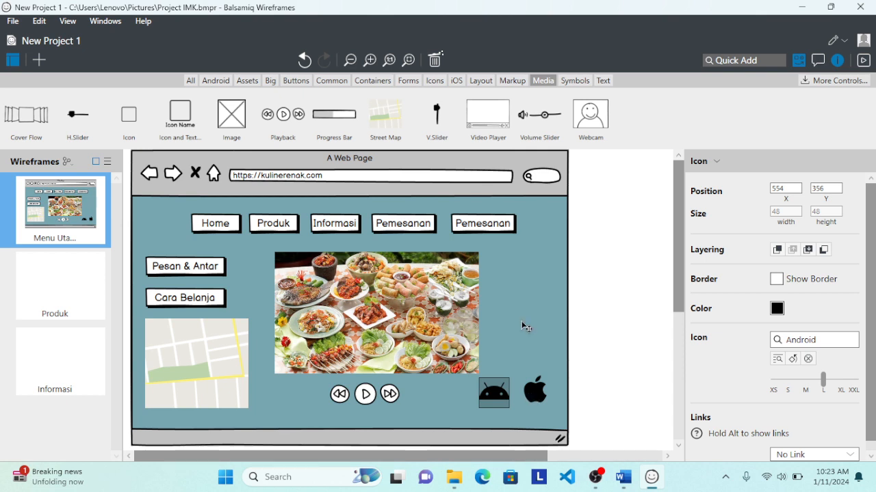
{"action": "key", "text": "Tab"}
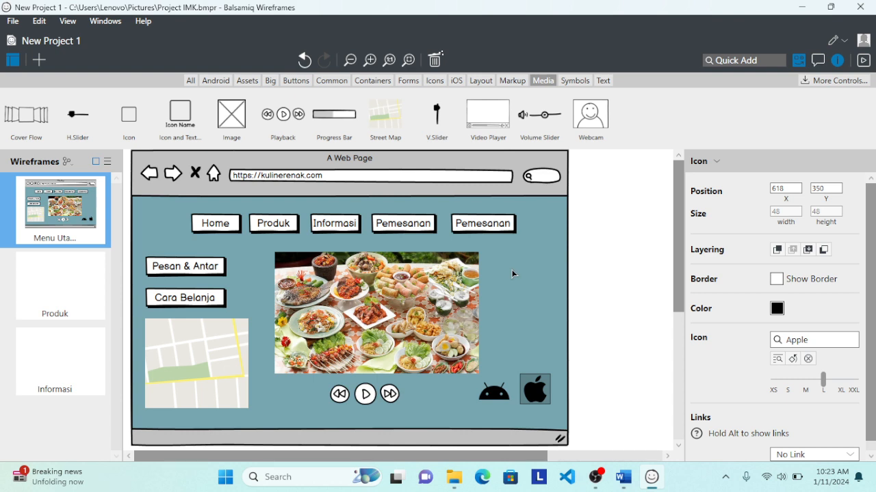
{"action": "left_click", "coordinate": [594, 262]}
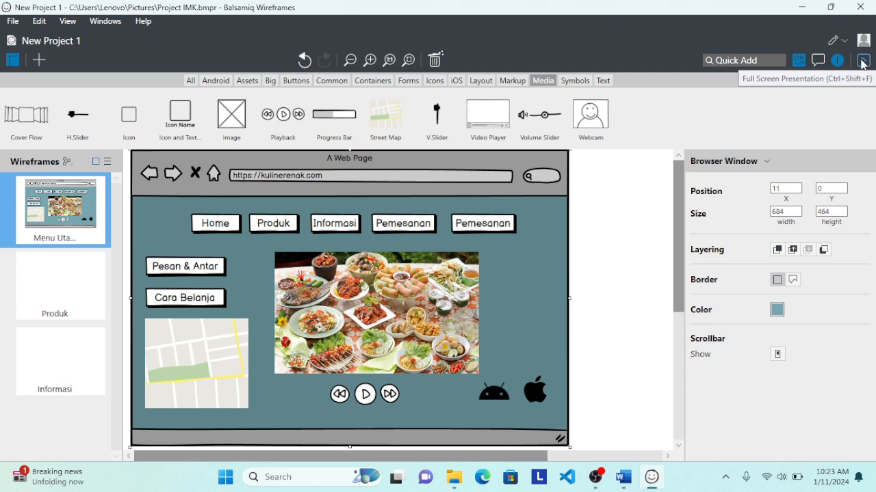
Step: Add a 450 × 400 Browser Window to the Produk wireframe at X 0, Y 0, keeping its default text
{"action": "left_click", "coordinate": [79, 300]}
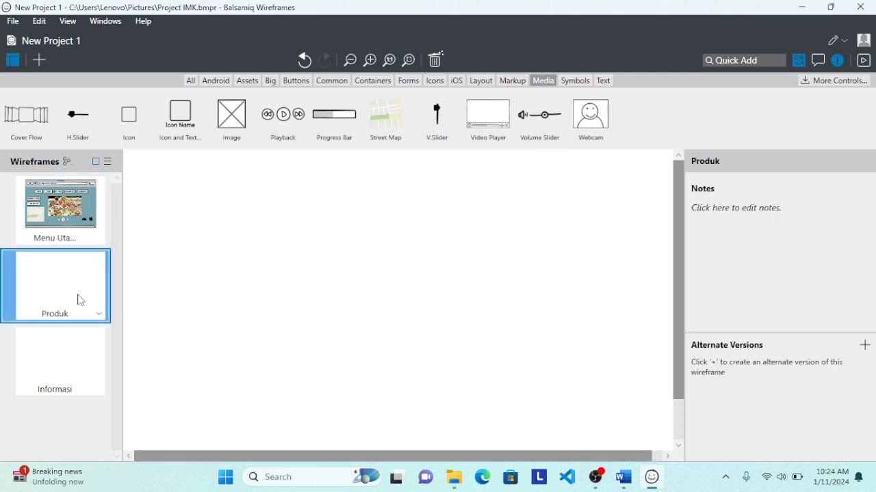
{"action": "left_click", "coordinate": [273, 81]}
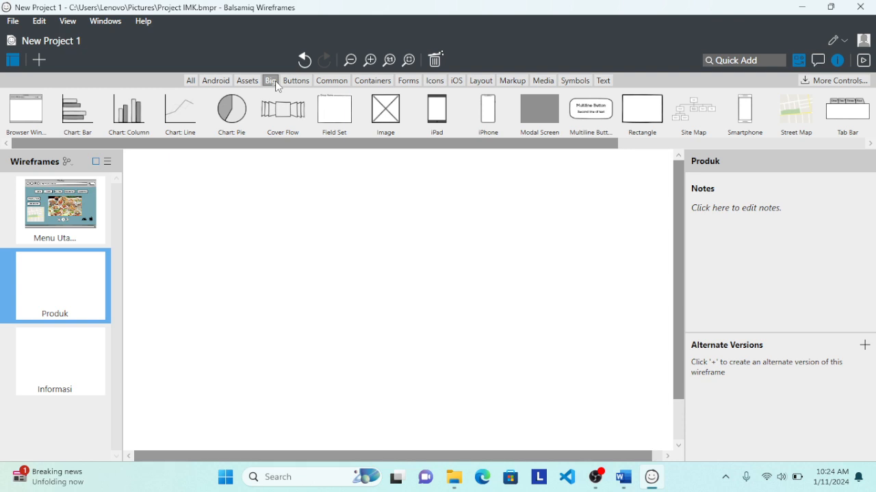
{"action": "left_click_drag", "start_coordinate": [32, 114], "coordinate": [319, 324]}
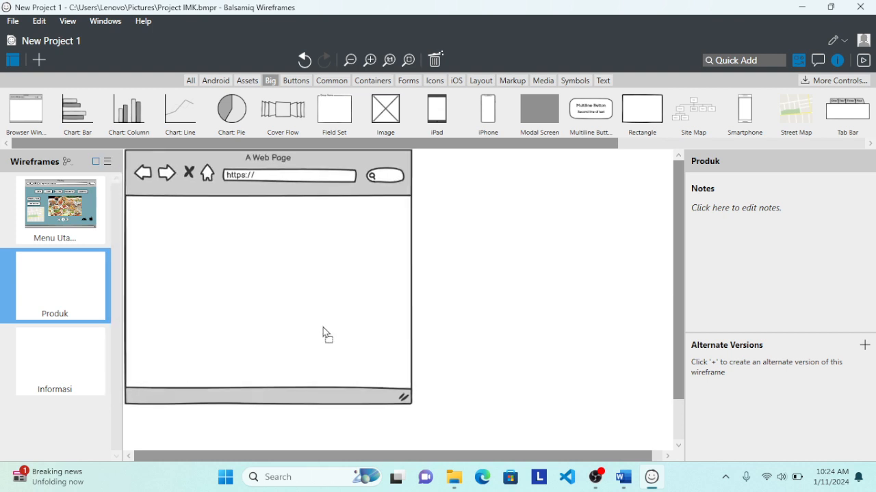
{"action": "left_click_drag", "start_coordinate": [323, 331], "coordinate": [322, 330]}
{"action": "key", "text": "ctrl+z"}
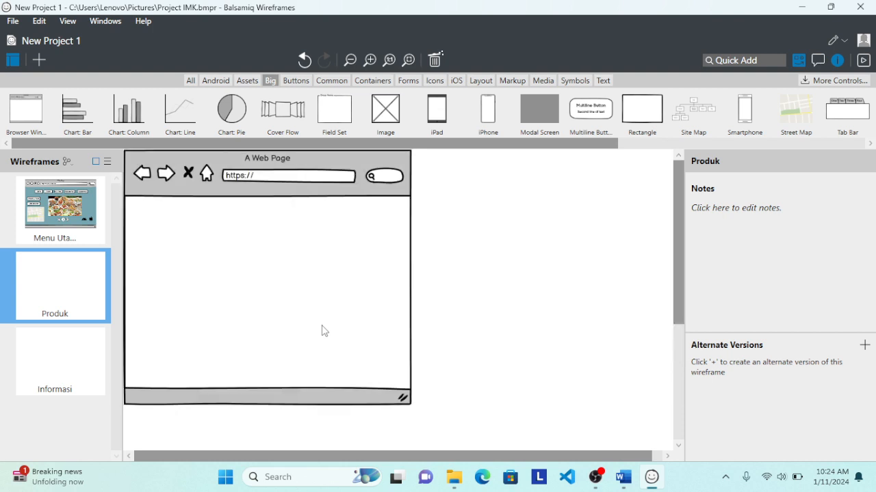
{"action": "double_click", "coordinate": [401, 396]}
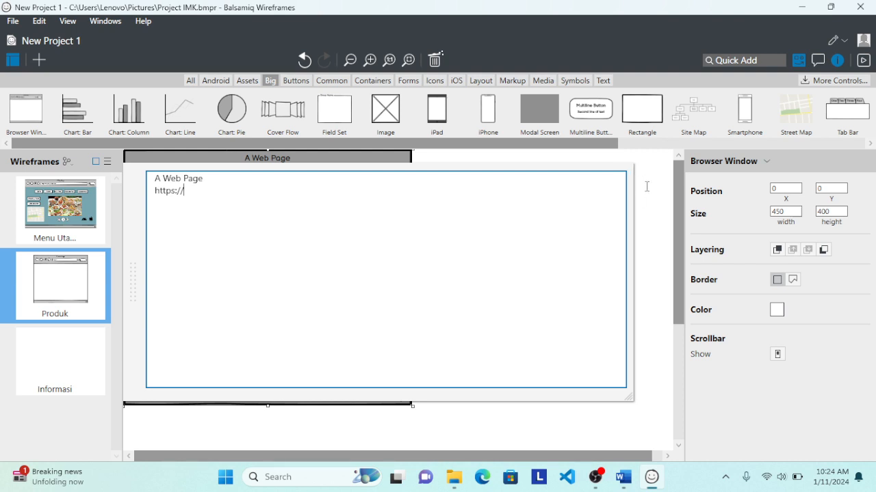
{"action": "left_click", "coordinate": [646, 186]}
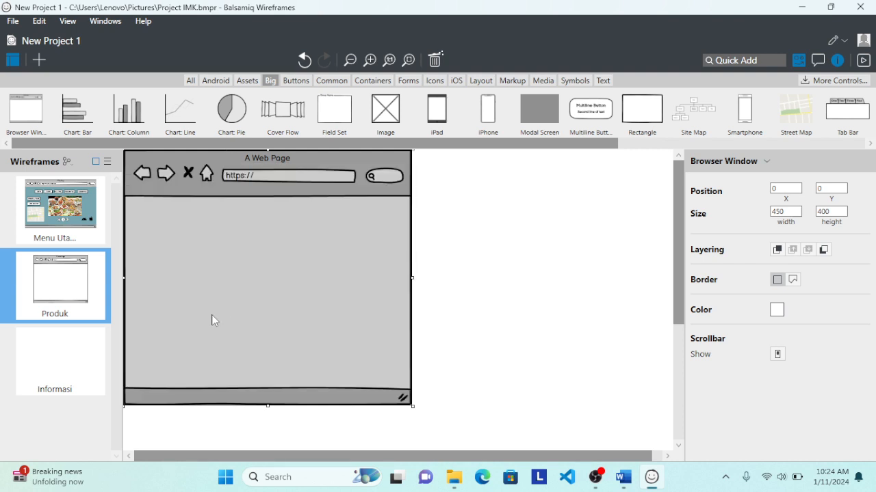
Step: Add a 450 × 400 Browser Window to the Informasi wireframe at about X 5, Y 1, keeping its default text
{"action": "left_click", "coordinate": [52, 378]}
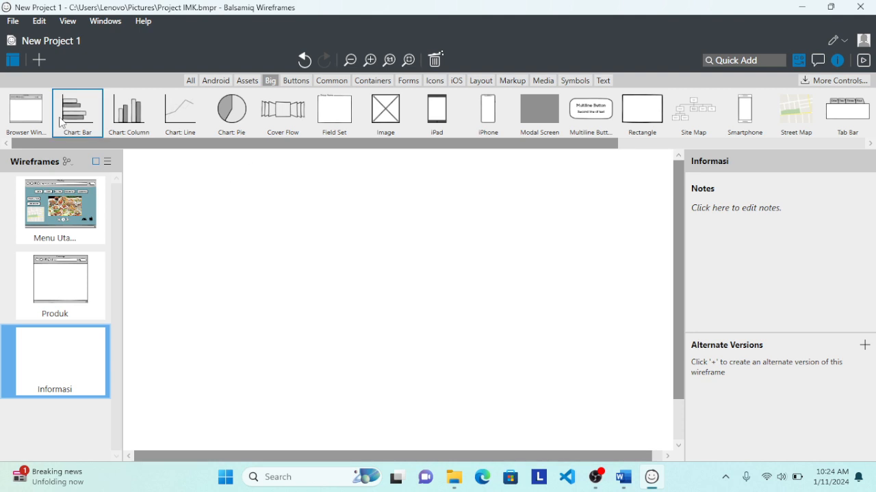
{"action": "left_click_drag", "start_coordinate": [26, 111], "coordinate": [431, 269]}
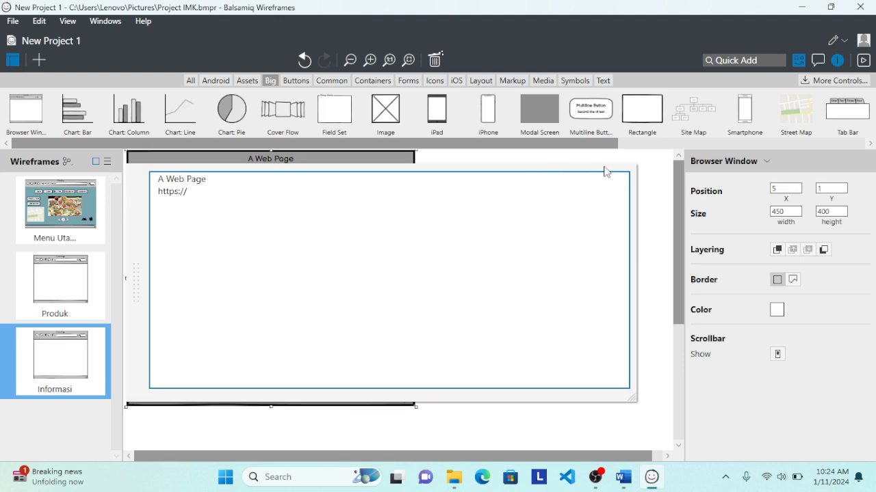
{"action": "left_click", "coordinate": [658, 189]}
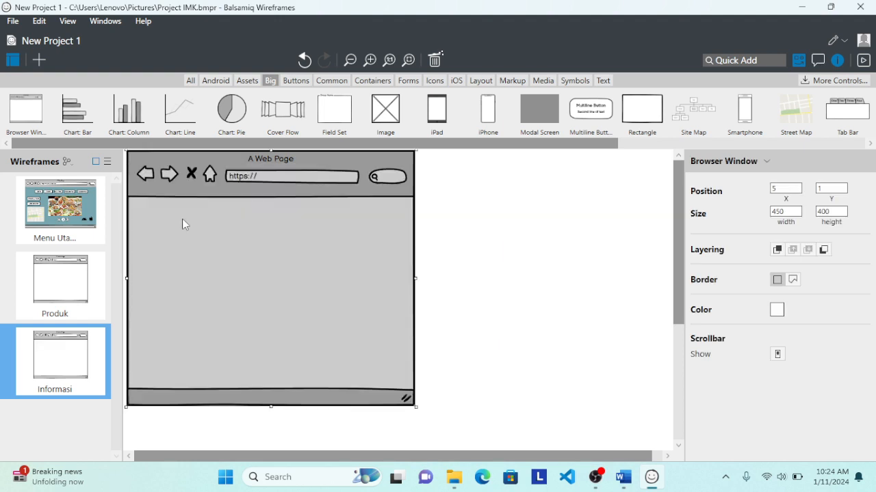
Step: Preview the Menu Utama, Produk and Informasi wireframes in a full-screen presentation starting from Menu Utama, and return to editing
{"action": "left_click", "coordinate": [83, 221]}
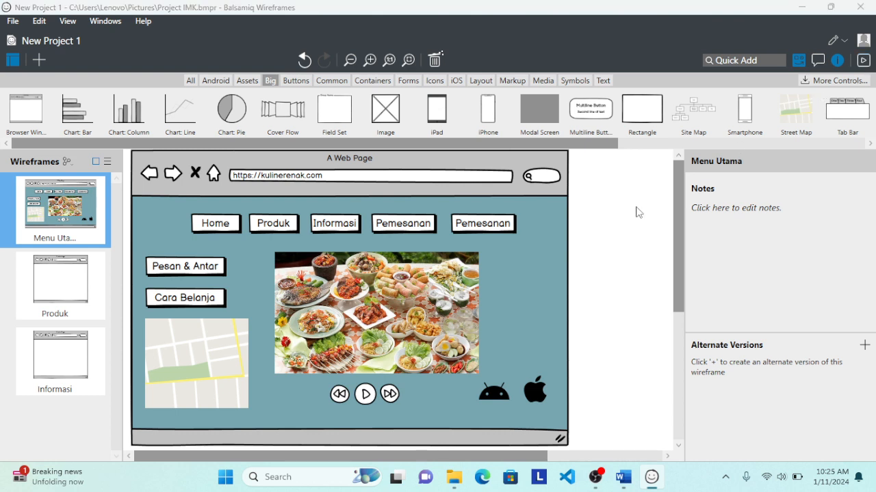
{"action": "key", "text": "ctrl+f"}
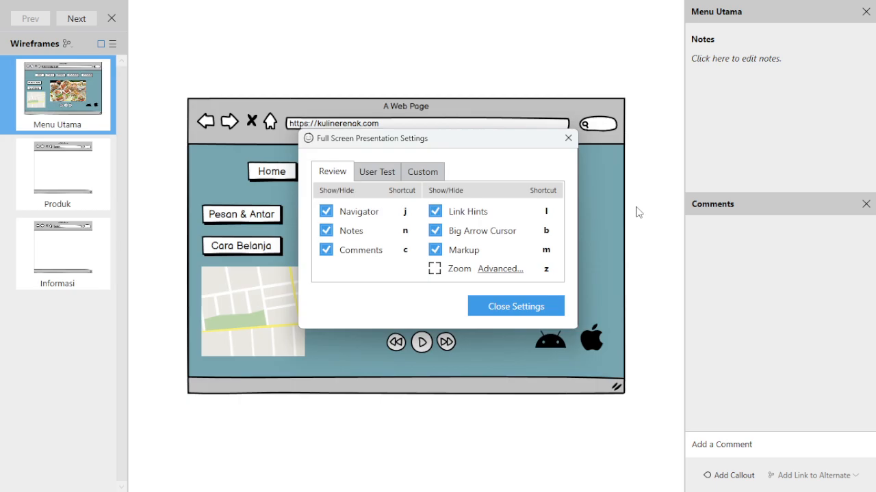
{"action": "left_click", "coordinate": [536, 311]}
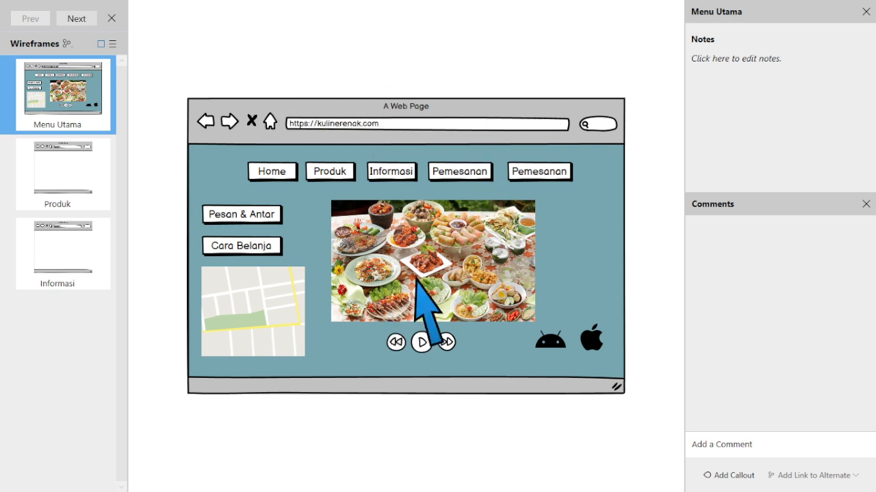
{"action": "left_click", "coordinate": [42, 160]}
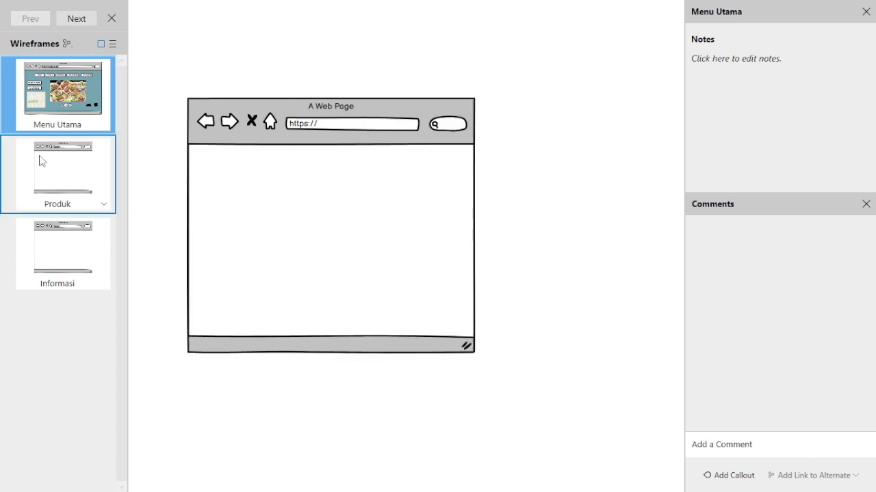
{"action": "left_click", "coordinate": [56, 237]}
{"action": "left_click", "coordinate": [65, 89]}
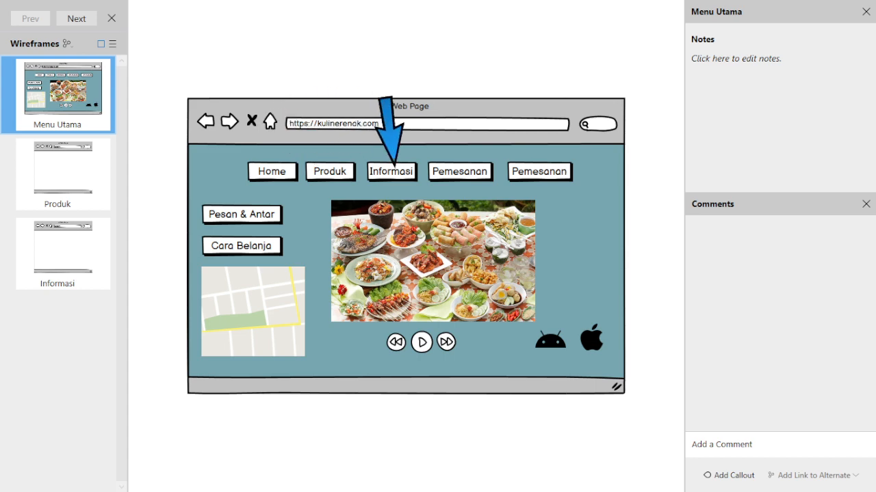
{"action": "key", "text": "Escape"}
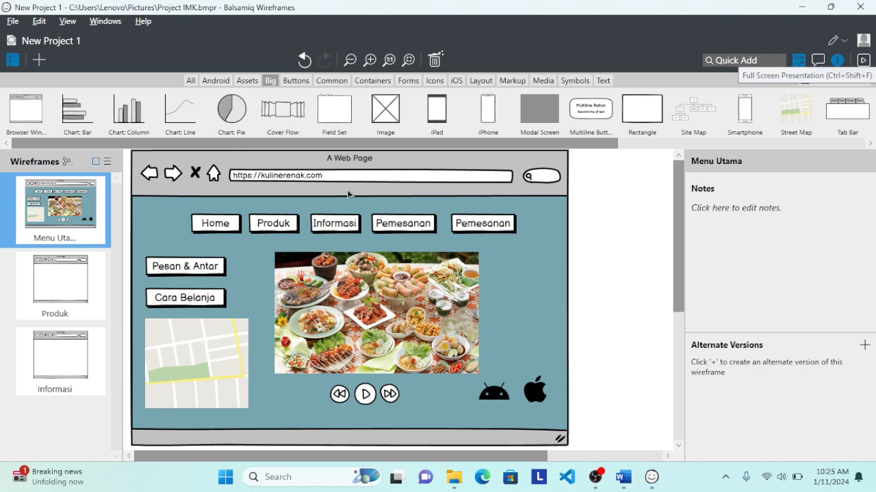
Step: Link the Produk button on the Menu Utama wireframe to the Produk wireframe
{"action": "left_click", "coordinate": [84, 278]}
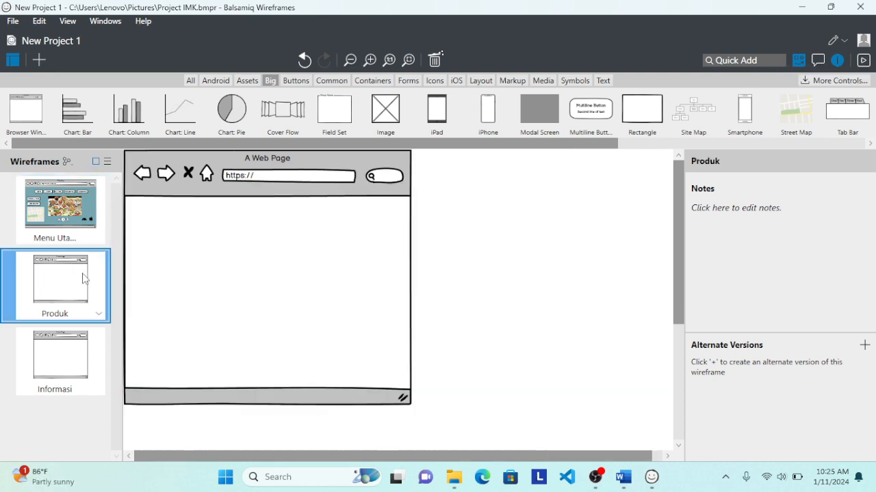
{"action": "left_click", "coordinate": [81, 226]}
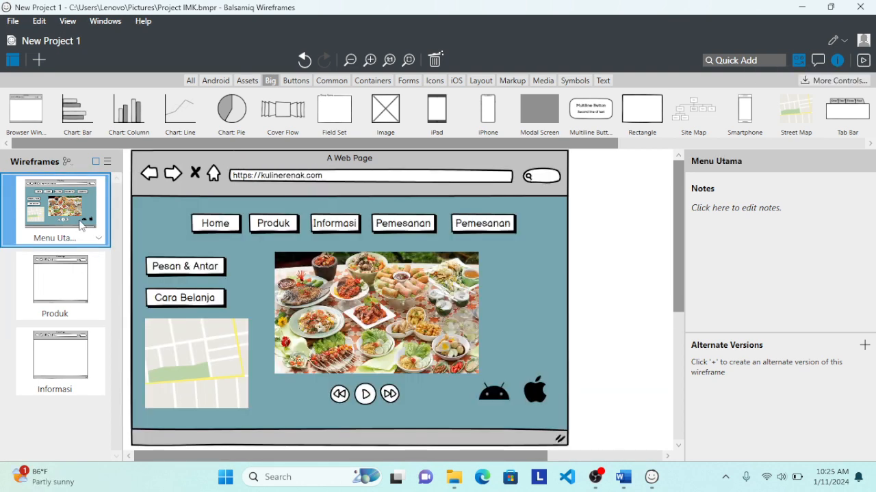
{"action": "left_click", "coordinate": [293, 229]}
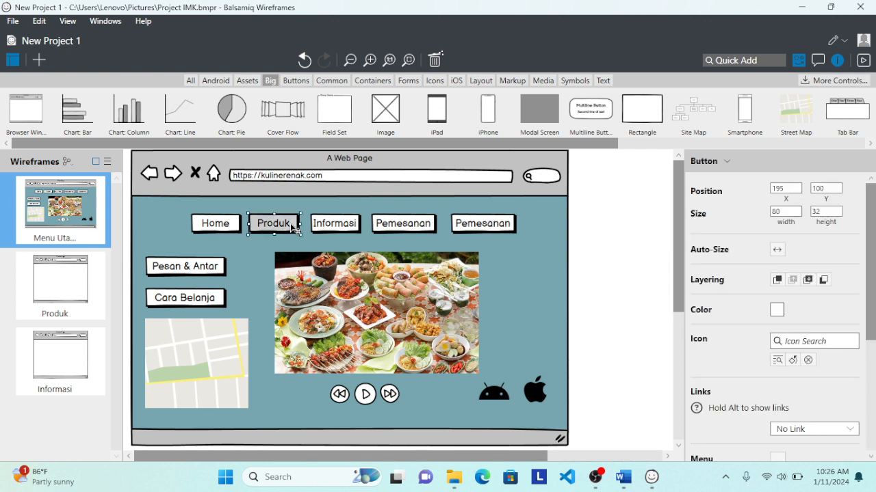
{"action": "double_click", "coordinate": [293, 228]}
{"action": "left_click", "coordinate": [863, 231]}
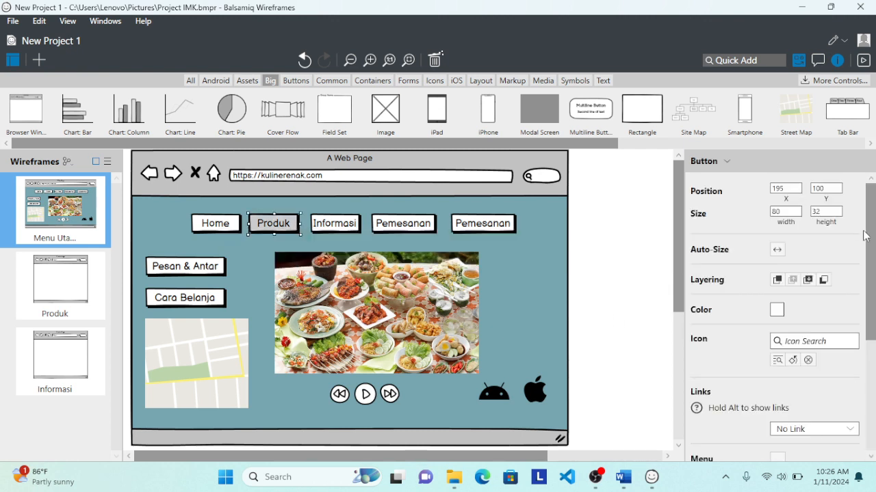
{"action": "left_click", "coordinate": [874, 277]}
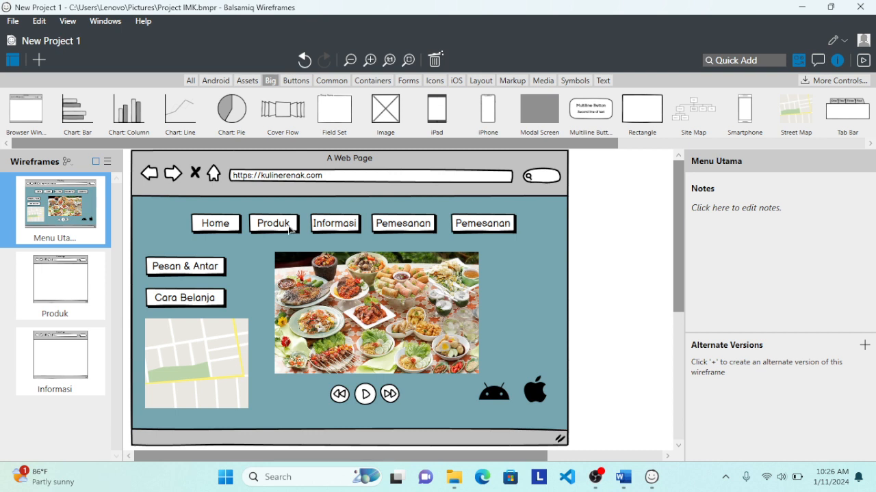
{"action": "left_click", "coordinate": [288, 226]}
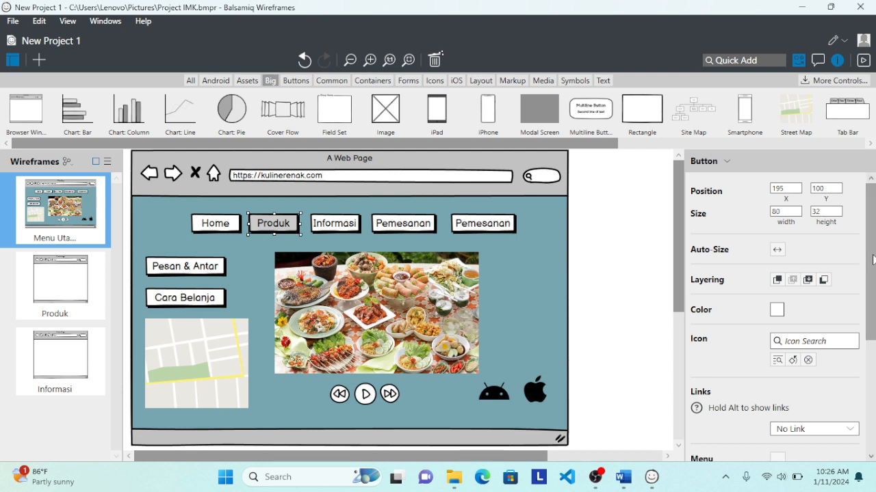
{"action": "scroll", "coordinate": [713, 312], "scroll_direction": "down", "scroll_amount": 3}
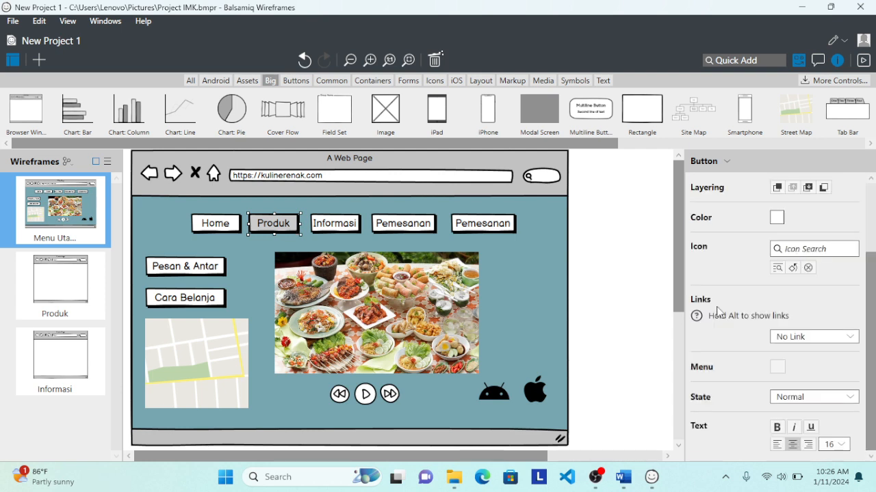
{"action": "left_click", "coordinate": [852, 339]}
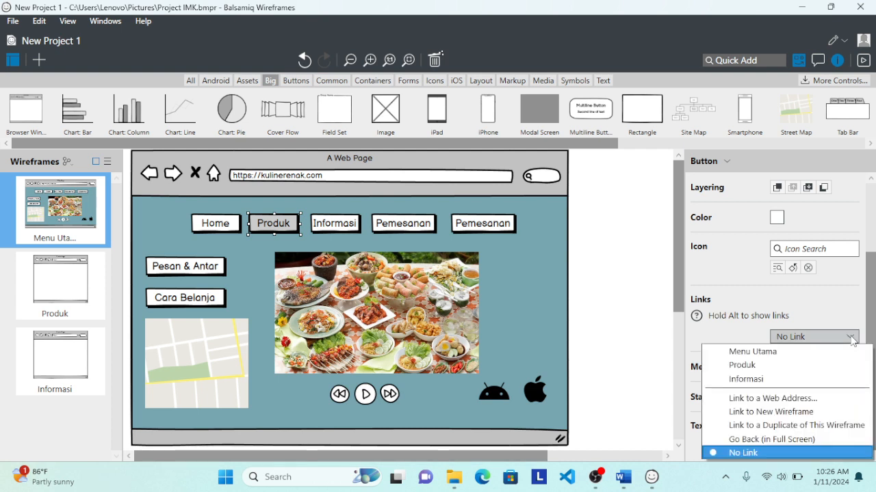
{"action": "left_click", "coordinate": [755, 368]}
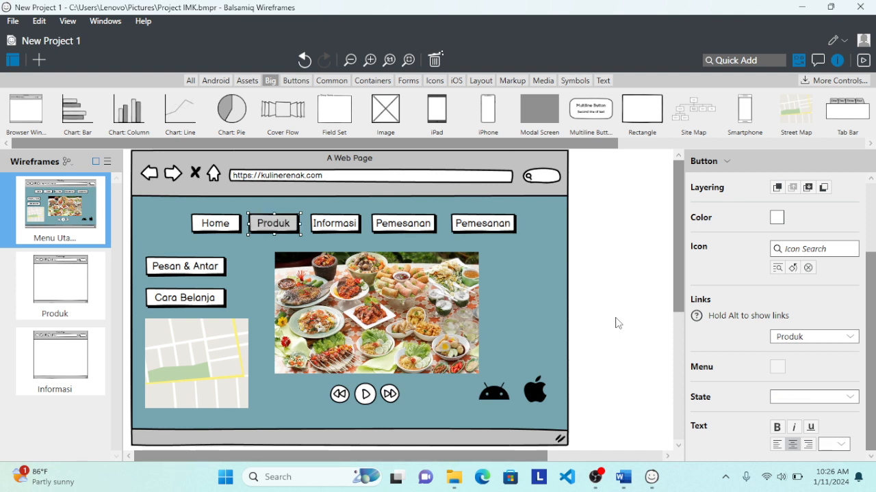
{"action": "left_click", "coordinate": [630, 284]}
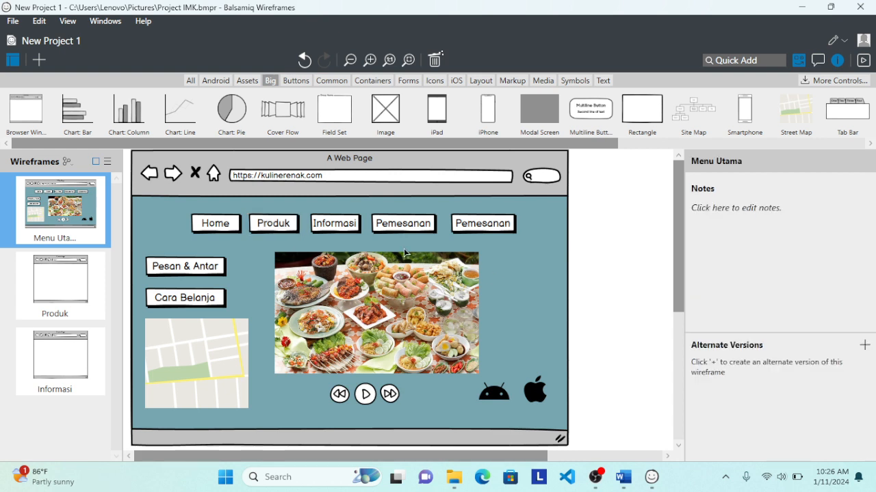
Step: Link the Informasi button on the Menu Utama wireframe to the Informasi wireframe
{"action": "left_click", "coordinate": [354, 231]}
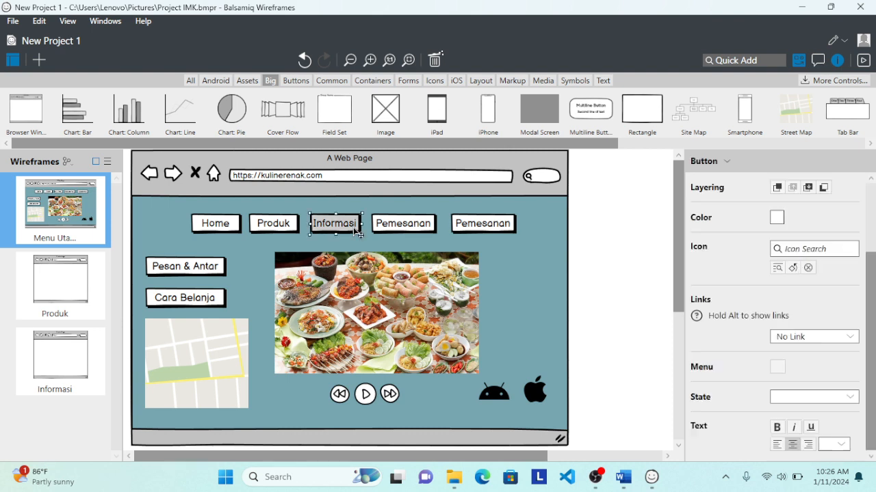
{"action": "left_click", "coordinate": [823, 339]}
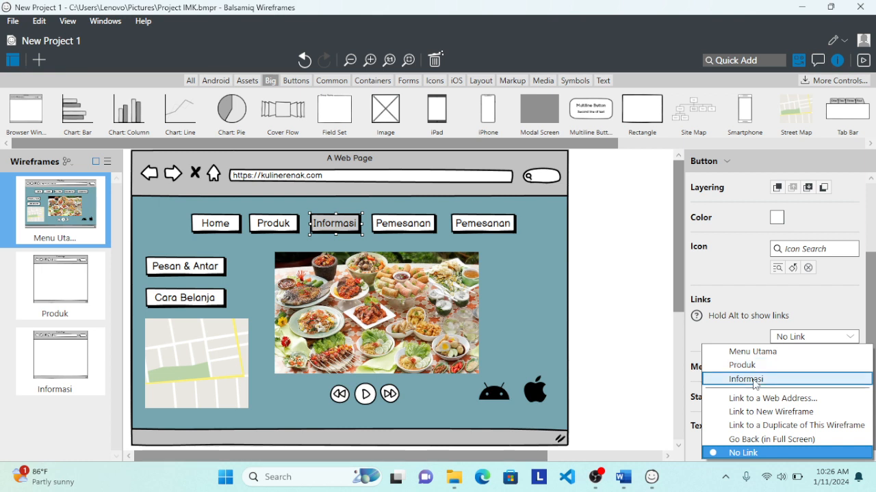
{"action": "left_click", "coordinate": [754, 380]}
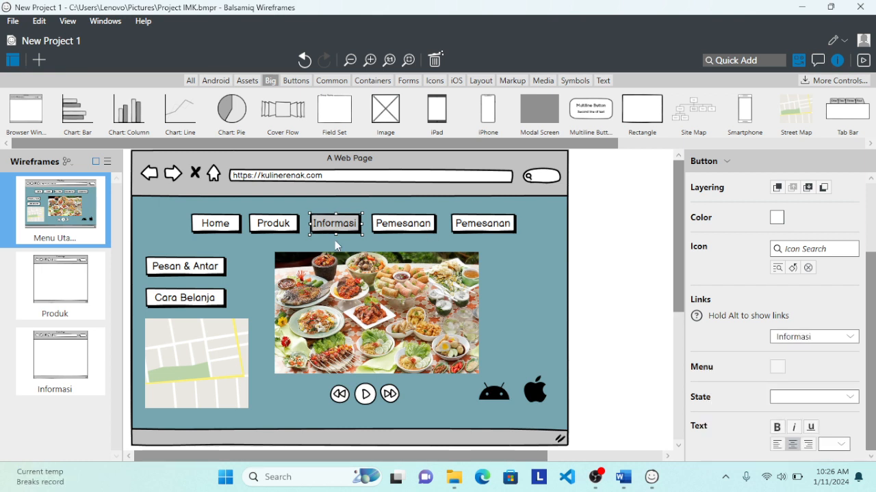
{"action": "left_click", "coordinate": [293, 234]}
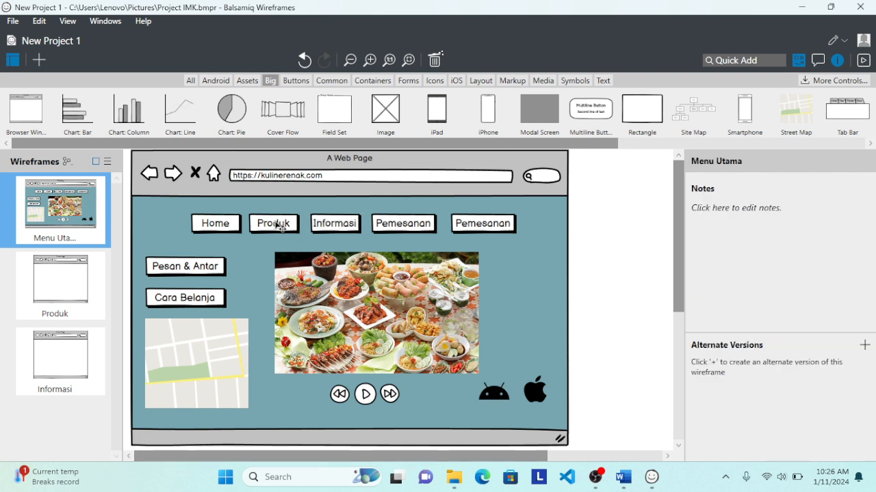
Step: Check the link targets assigned to the Produk and Informasi buttons on the Menu Utama wireframe
{"action": "left_click", "coordinate": [276, 225]}
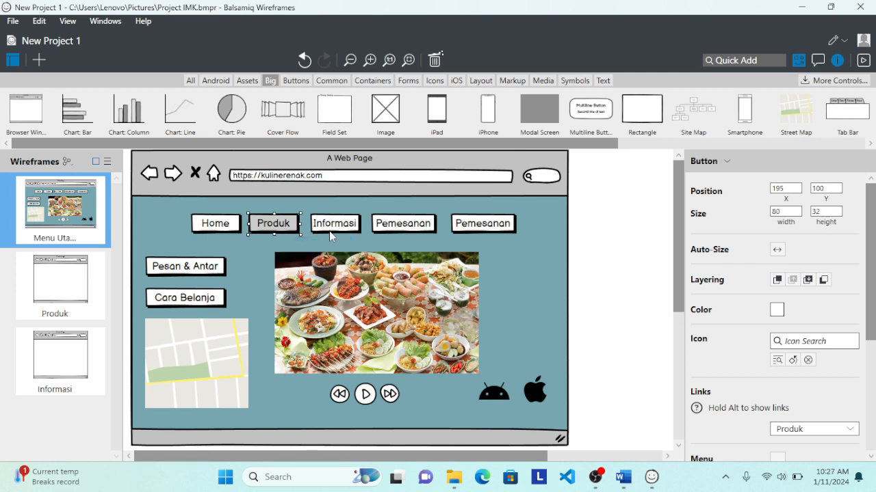
{"action": "key", "text": "Escape"}
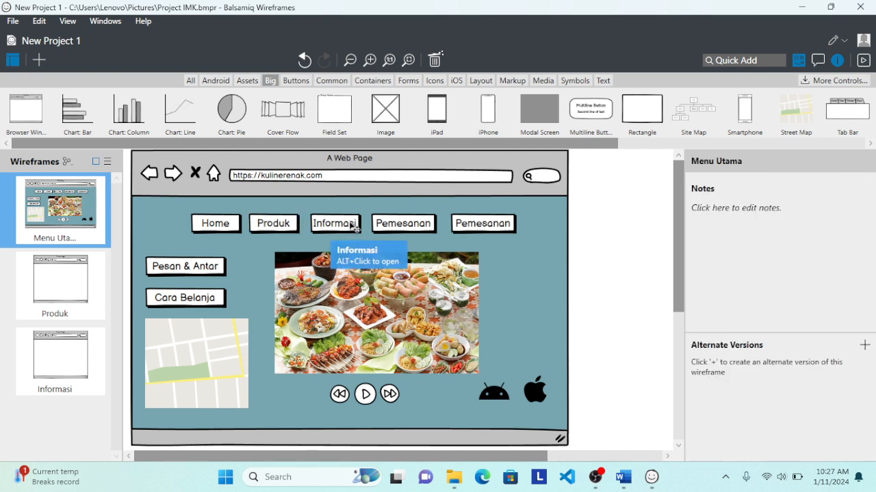
{"action": "left_click", "coordinate": [350, 226]}
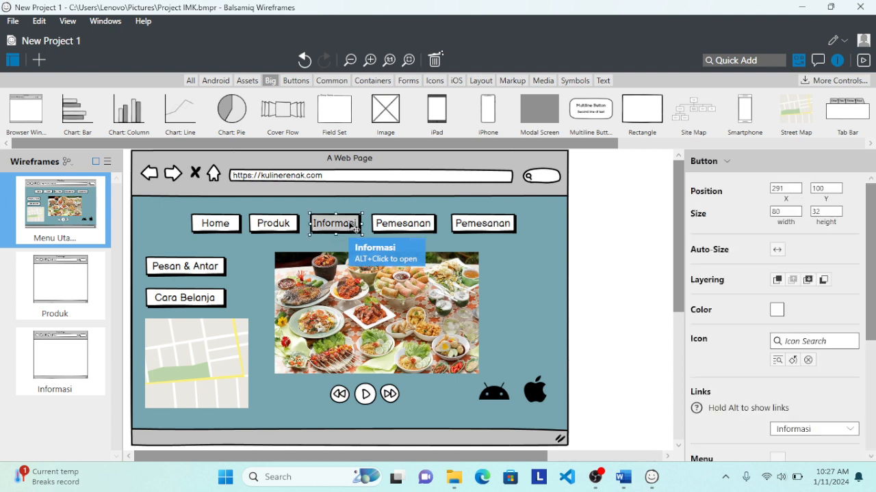
{"action": "left_click", "coordinate": [602, 258]}
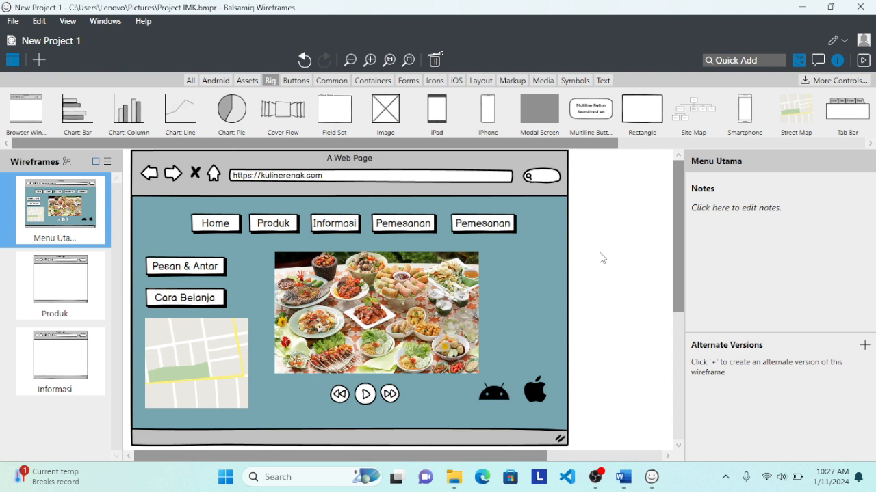
Step: Test the Produk and Informasi button links in a full-screen presentation, returning to Menu Utama after each, and exit to editing
{"action": "left_click", "coordinate": [863, 62]}
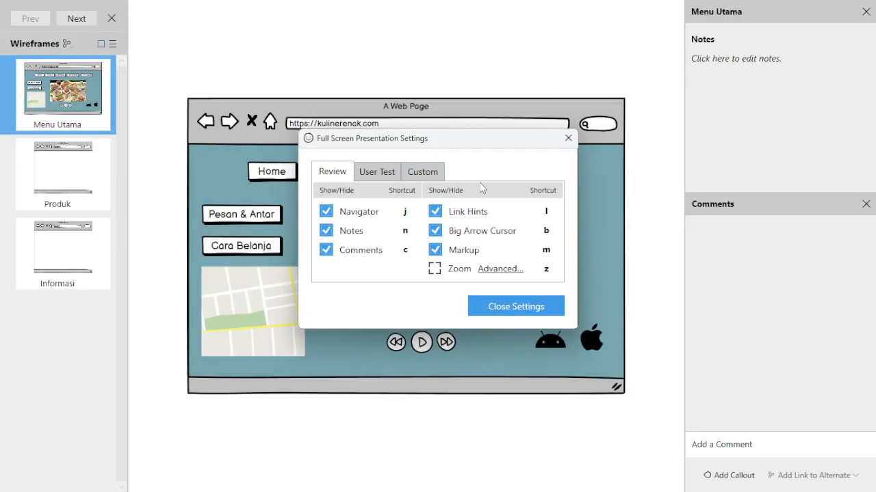
{"action": "left_click", "coordinate": [502, 309]}
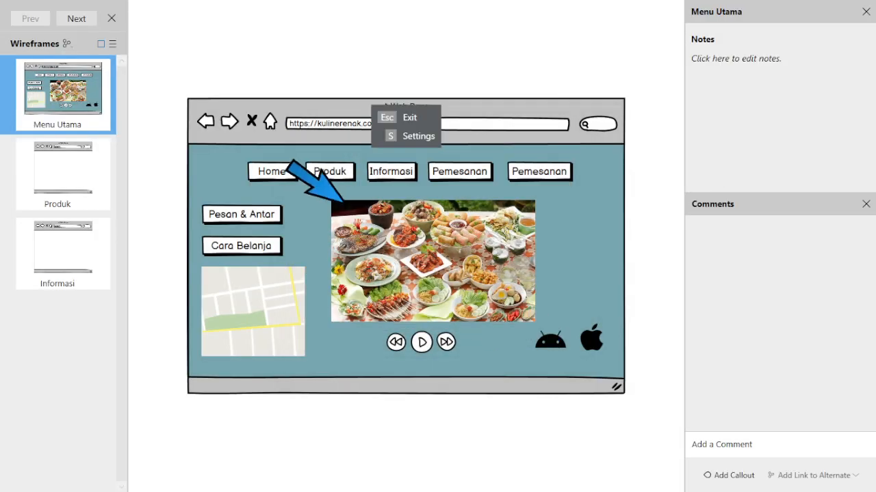
{"action": "left_click", "coordinate": [325, 176]}
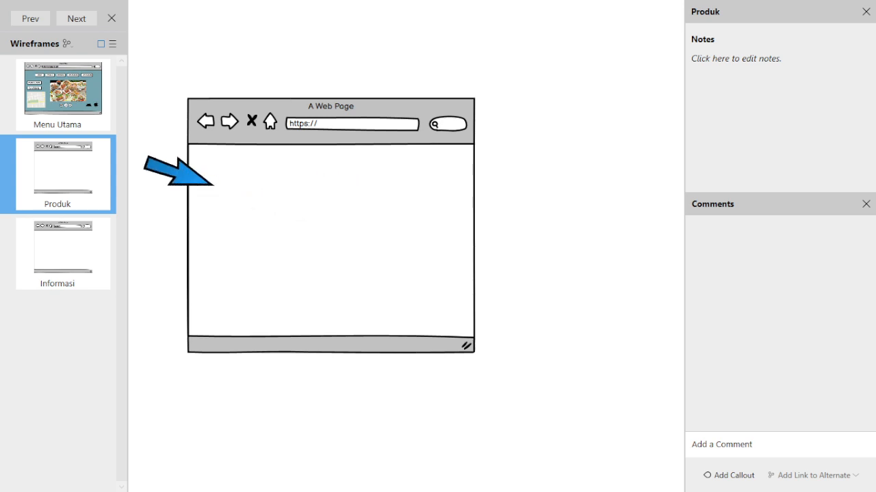
{"action": "left_click", "coordinate": [108, 106]}
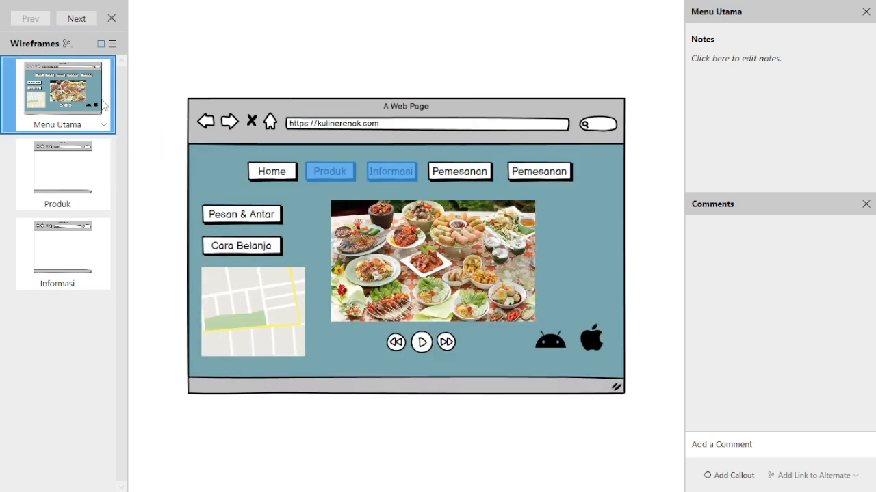
{"action": "left_click", "coordinate": [390, 179]}
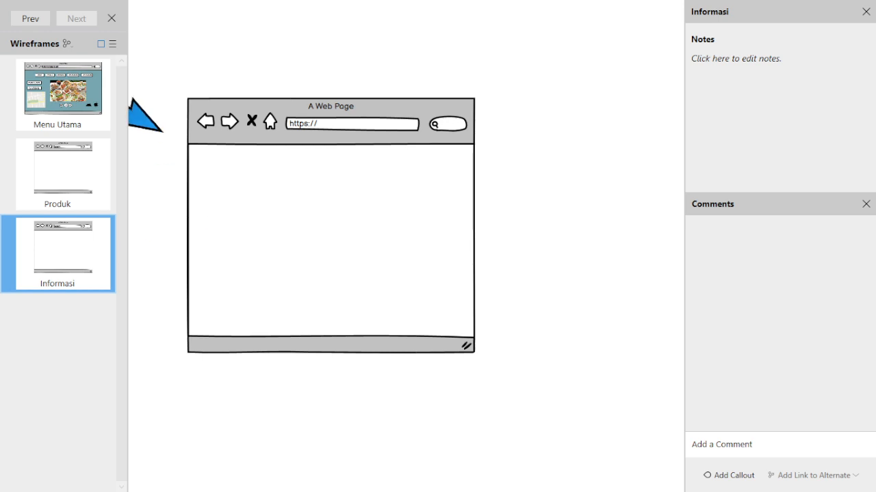
{"action": "left_click", "coordinate": [89, 108]}
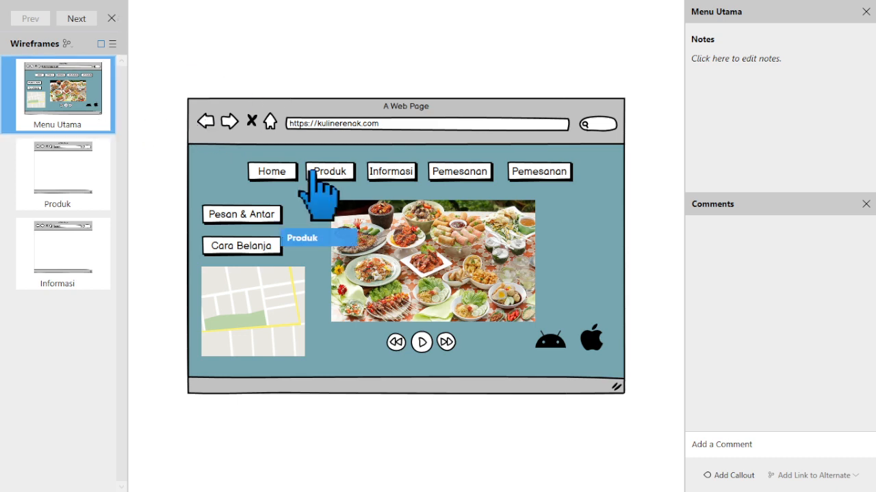
{"action": "key", "text": "Escape"}
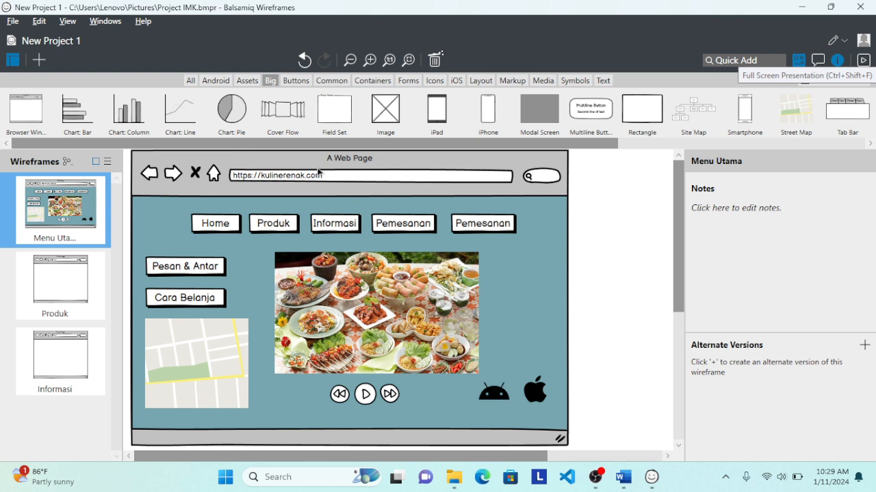
Step: Select all controls on the Menu Utama wireframe and copy them to the clipboard as a bitmap image
{"action": "left_click", "coordinate": [552, 281]}
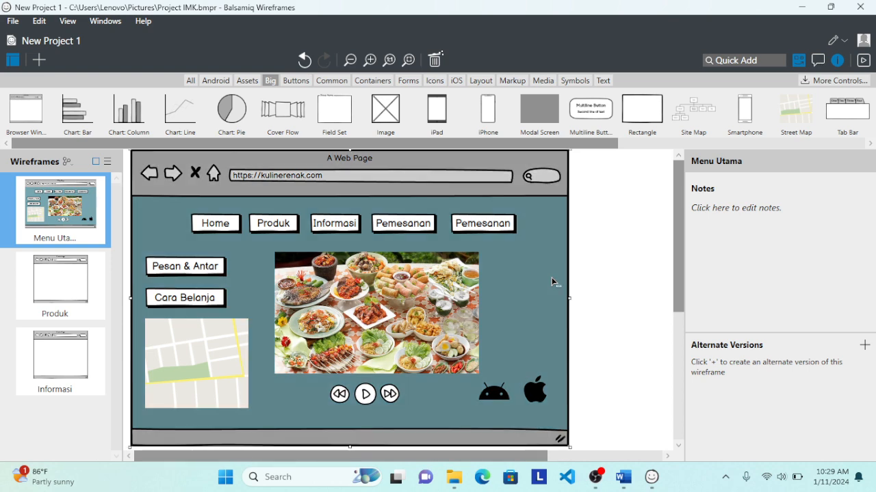
{"action": "key", "text": "ctrl+a"}
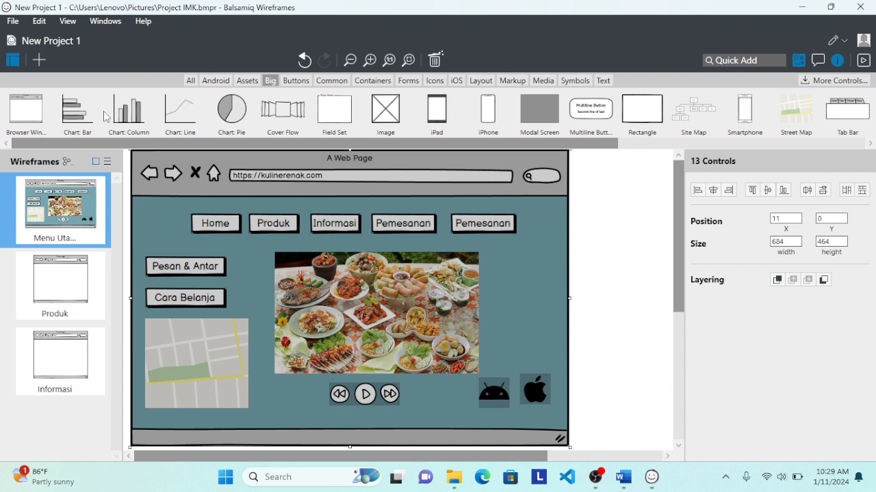
{"action": "left_click", "coordinate": [39, 21]}
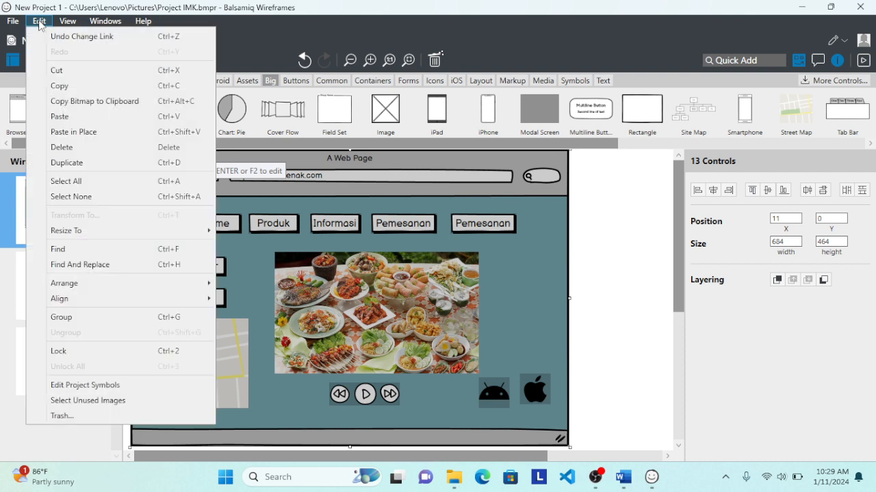
{"action": "left_click", "coordinate": [65, 102]}
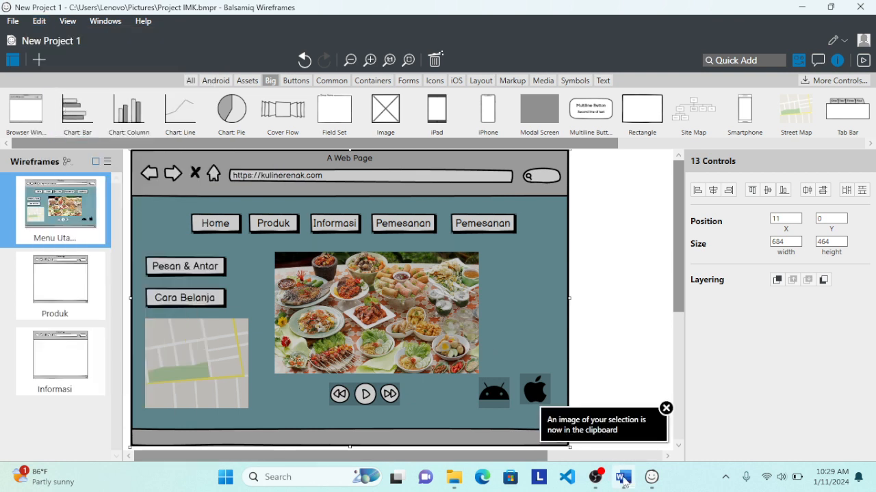
Step: Switch to Word, paste the copied wireframe image into the blank document, and return to Balsamiq Wireframes
{"action": "mouse_move", "coordinate": [624, 483]}
{"action": "left_click", "coordinate": [616, 432]}
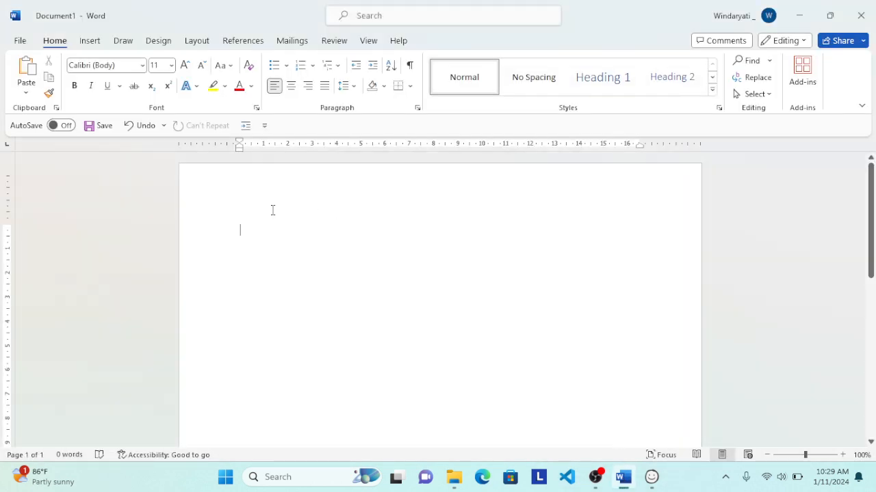
{"action": "key", "text": "ctrl+v"}
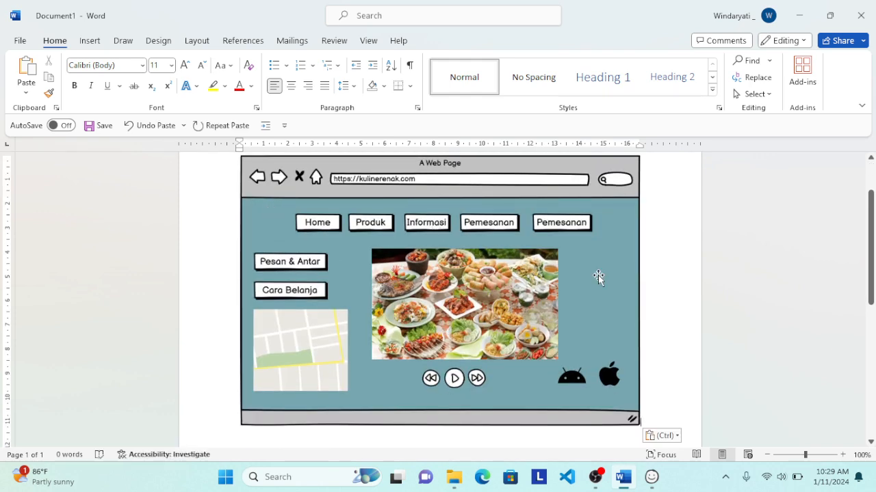
{"action": "mouse_move", "coordinate": [651, 477]}
{"action": "left_click", "coordinate": [646, 434]}
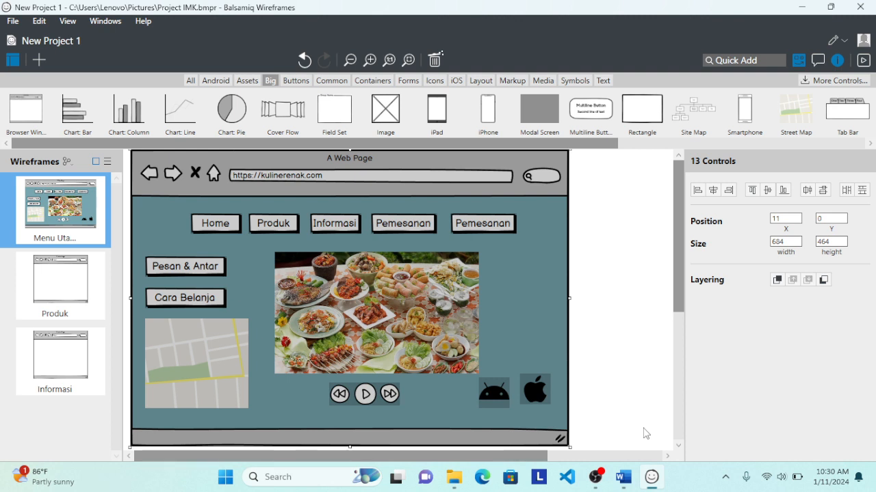
{"action": "mouse_move", "coordinate": [596, 476]}
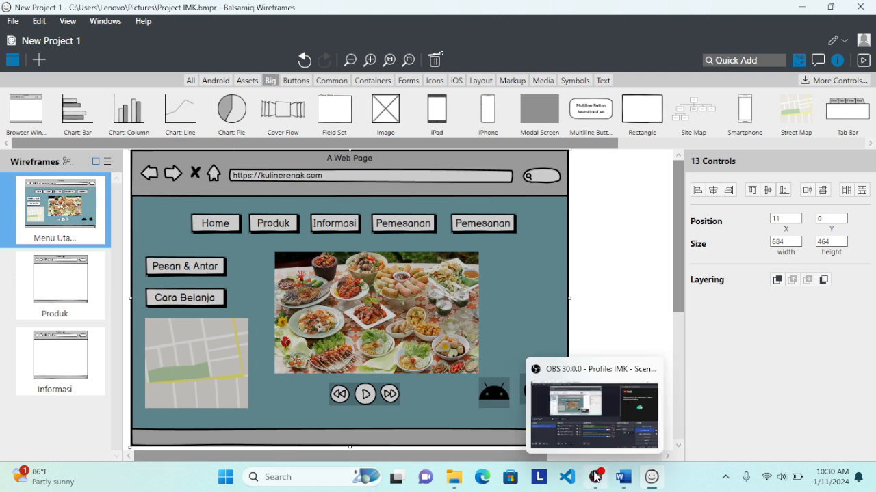
{"action": "left_click", "coordinate": [590, 431]}
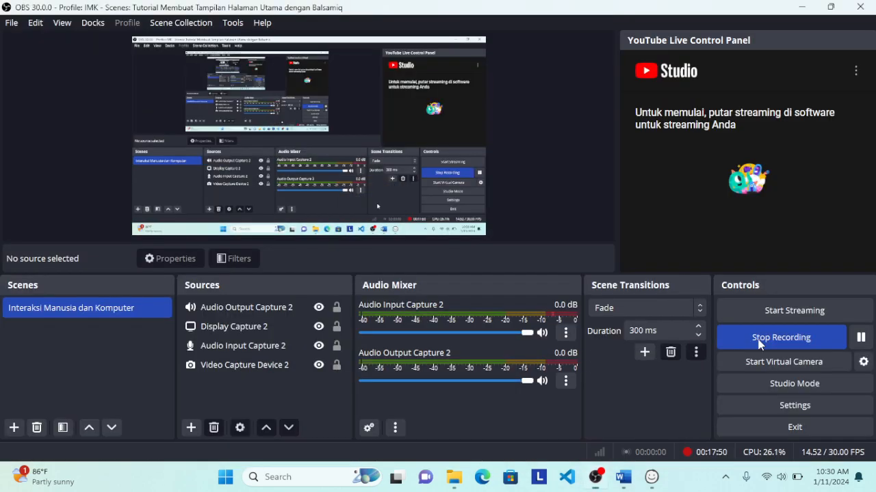